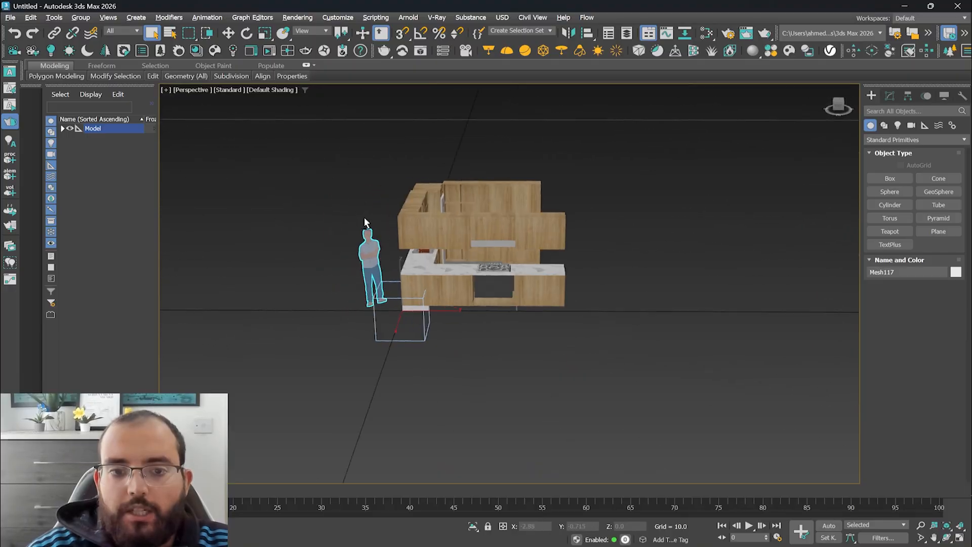
# Examine the imported kitchen cabinets and the human figure from several angles and distances
pyautogui.scroll(-5, 338, 223)
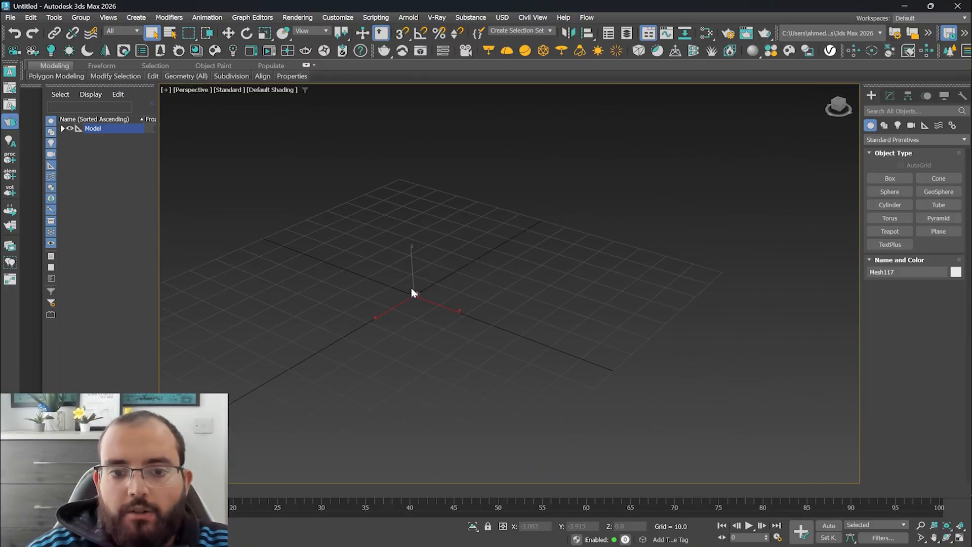
pyautogui.scroll(5, 411, 291)
pyautogui.scroll(3, 357, 299)
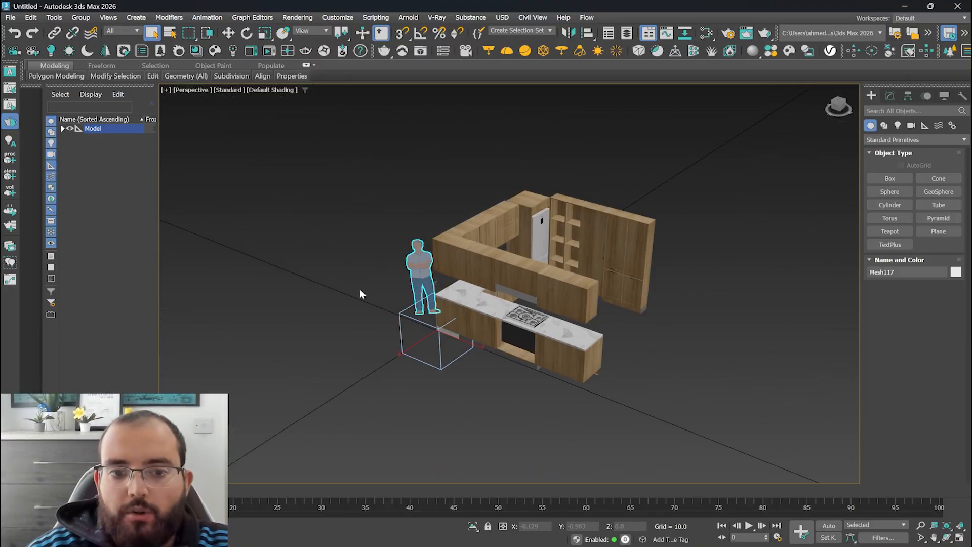
pyautogui.keyDown('alt'); pyautogui.moveTo(371, 289); pyautogui.dragTo(375, 284, button='middle'); pyautogui.keyUp('alt')
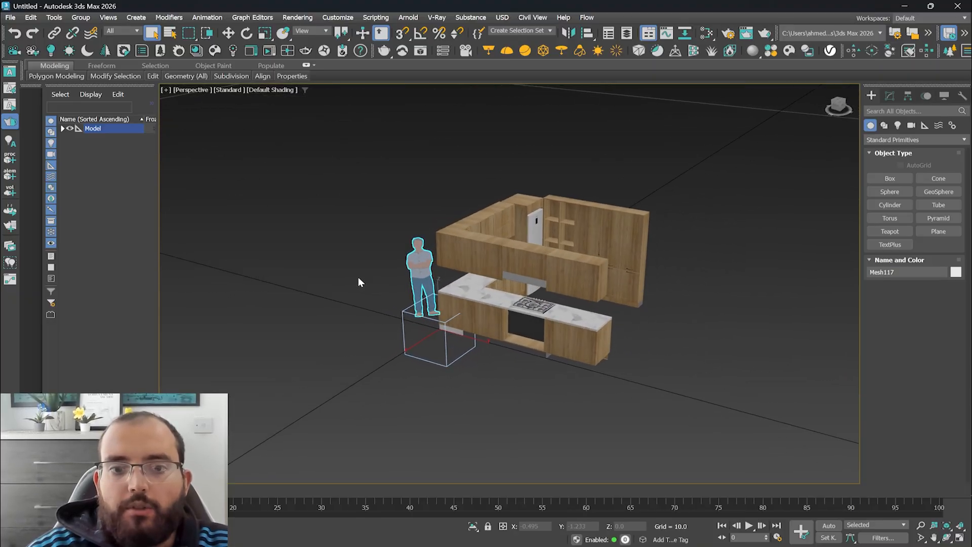
pyautogui.scroll(-3, 455, 265)
pyautogui.scroll(5, 459, 265)
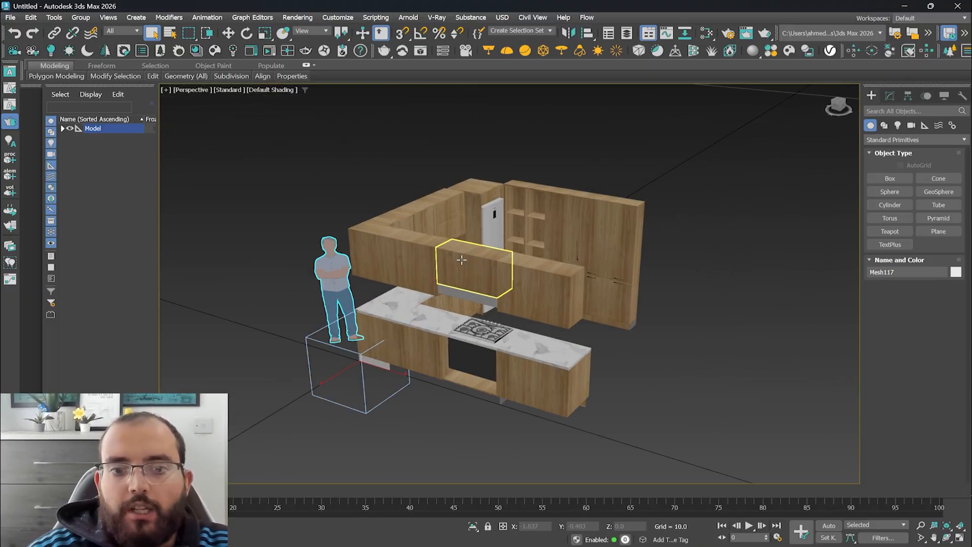
pyautogui.scroll(-2, 459, 267)
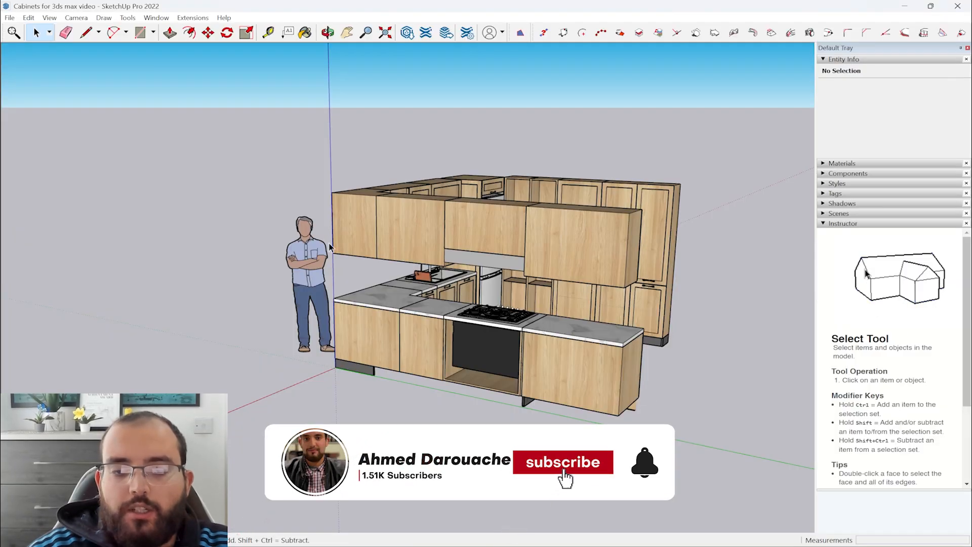
# Switch to SketchUp and inspect the original kitchen cabinet model from the front and slightly above
pyautogui.scroll(3, 334, 368)
pyautogui.scroll(-3, 333, 369)
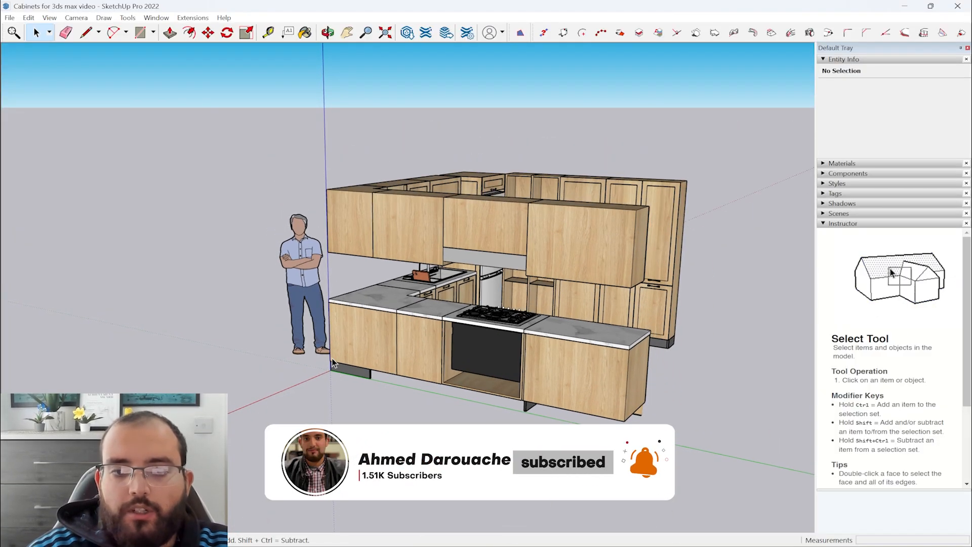
pyautogui.moveTo(337, 244); pyautogui.dragTo(325, 265, button='middle')
pyautogui.press('space')
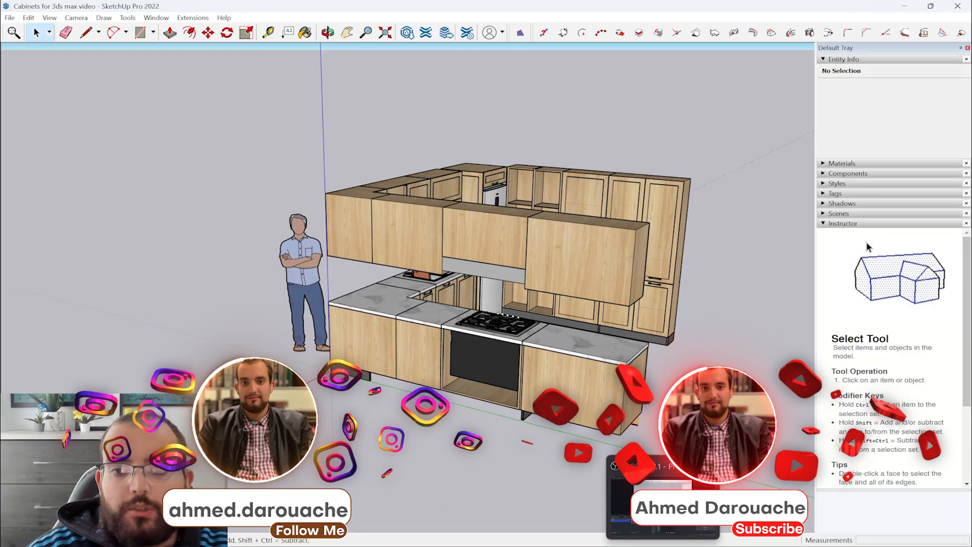
# Switch back to 3ds Max and select individual doors and carcasses of the tall cabinets to inspect them as separate meshes
pyautogui.moveTo(638, 546)
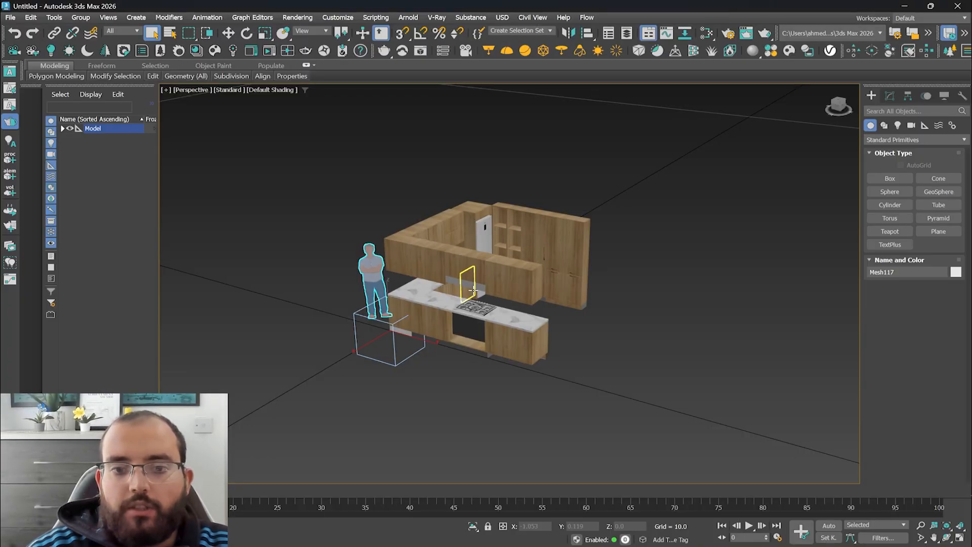
pyautogui.scroll(3, 472, 290)
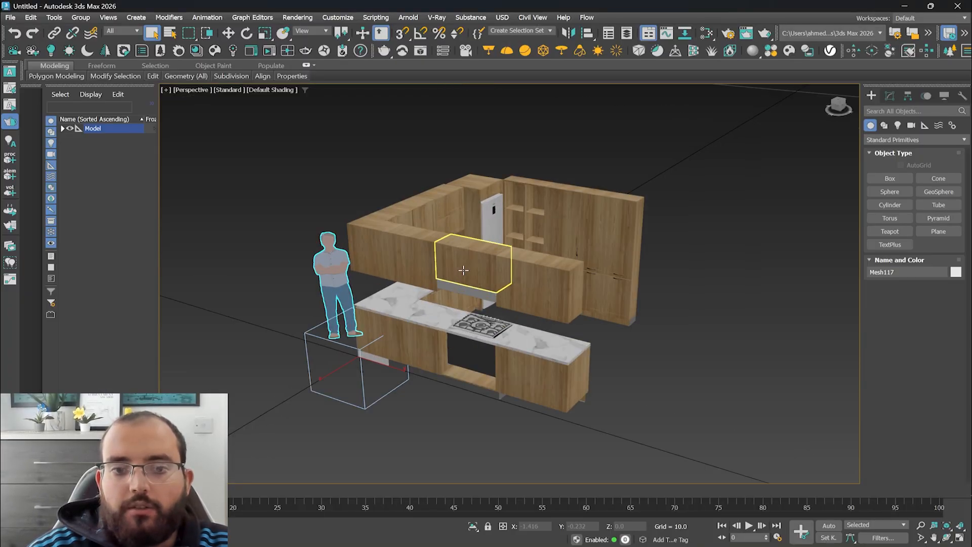
pyautogui.scroll(-1, 478, 276)
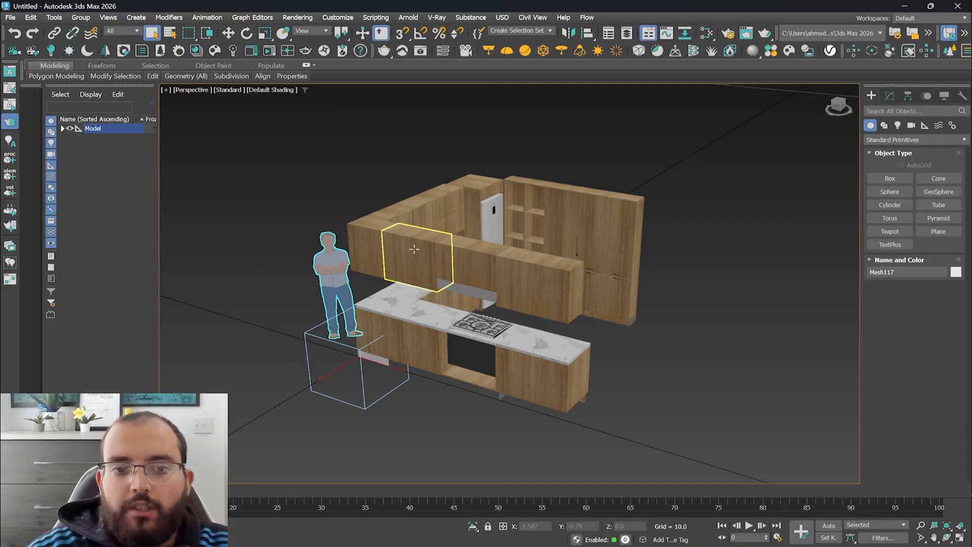
pyautogui.scroll(4, 581, 235)
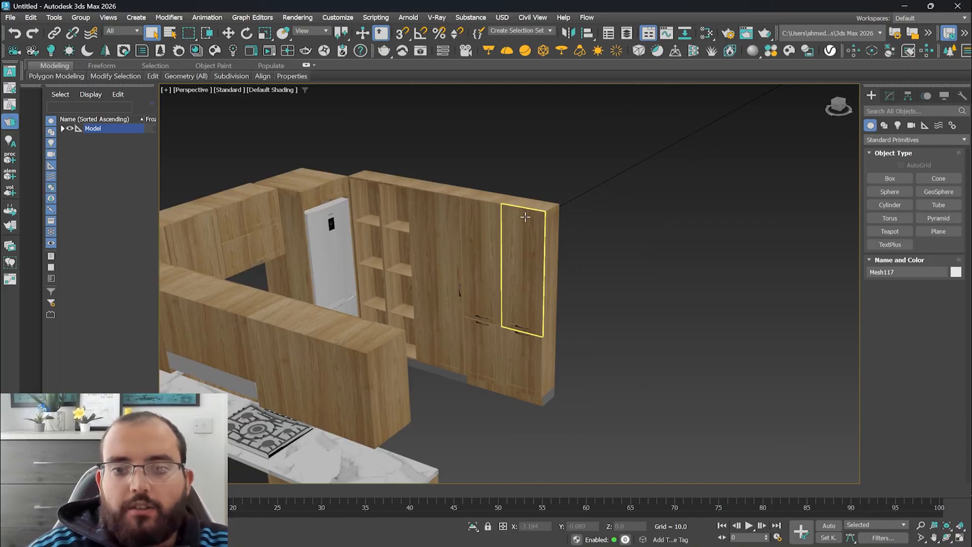
pyautogui.scroll(2, 524, 223)
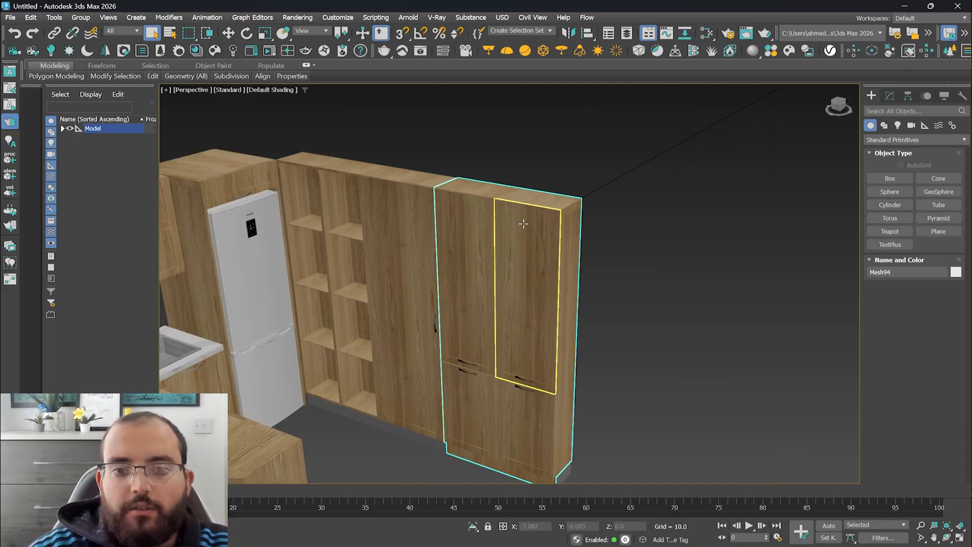
pyautogui.click(477, 220)
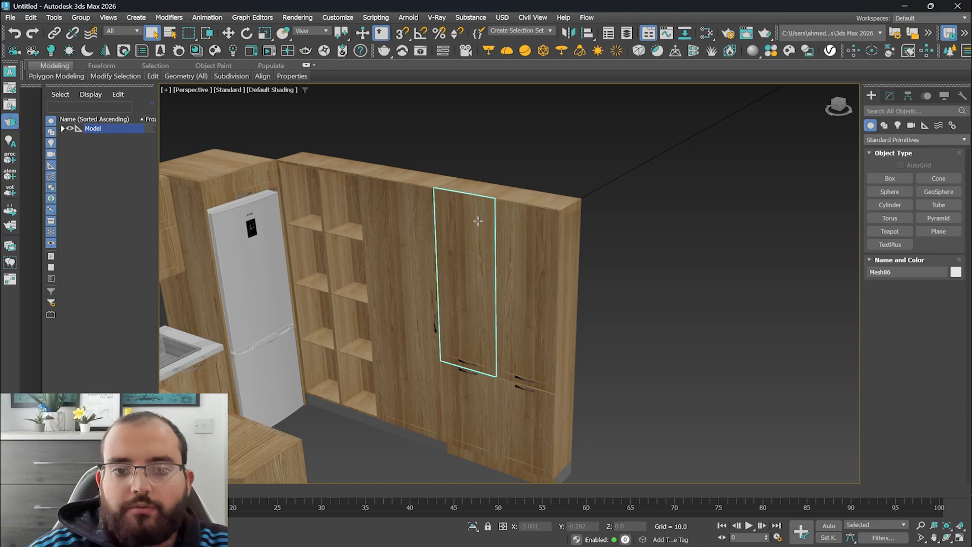
pyautogui.click(392, 246)
pyautogui.click(345, 184)
pyautogui.click(336, 174)
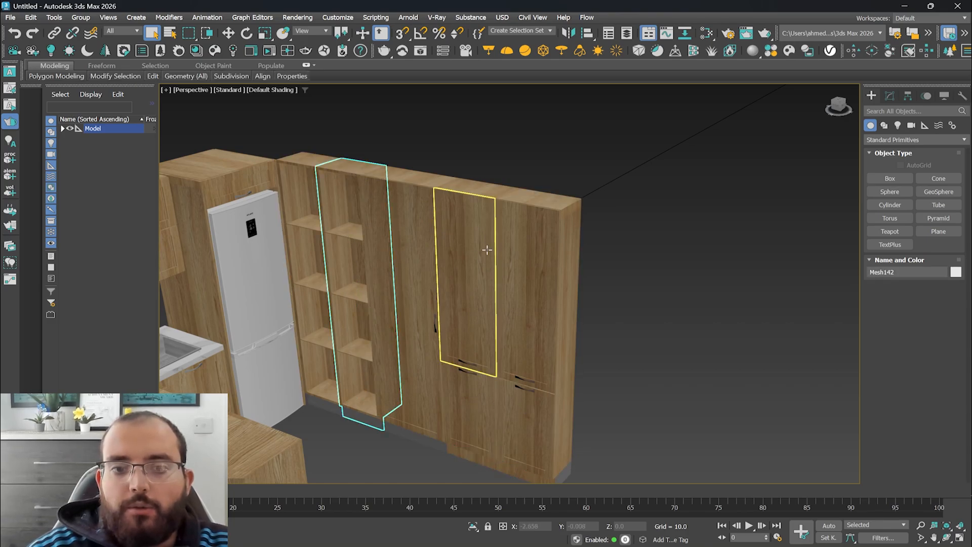
# Convert the upper door at the free end of the tall cabinet row to an Editable Poly
pyautogui.click(542, 238)
pyautogui.scroll(3, 551, 208)
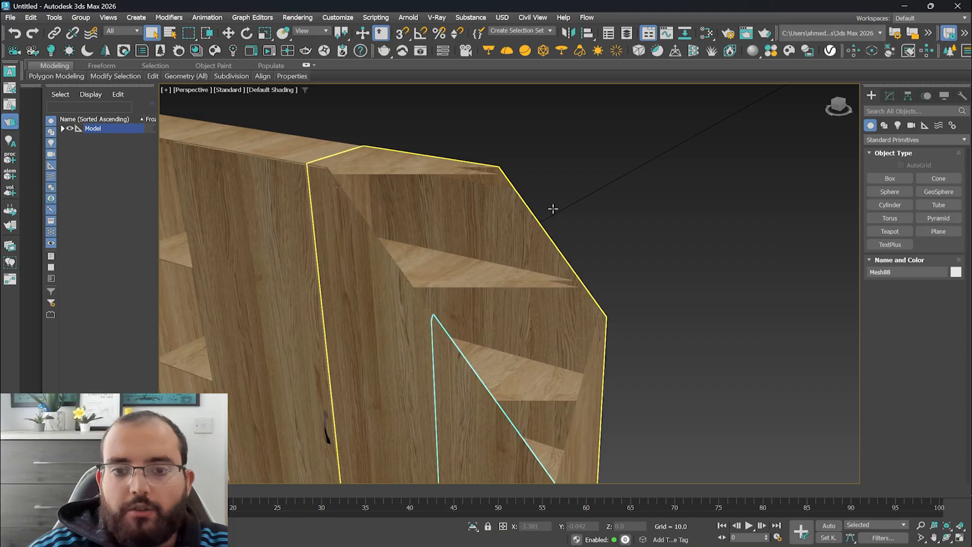
pyautogui.scroll(-2, 551, 209)
pyautogui.scroll(4, 552, 208)
pyautogui.scroll(-4, 567, 217)
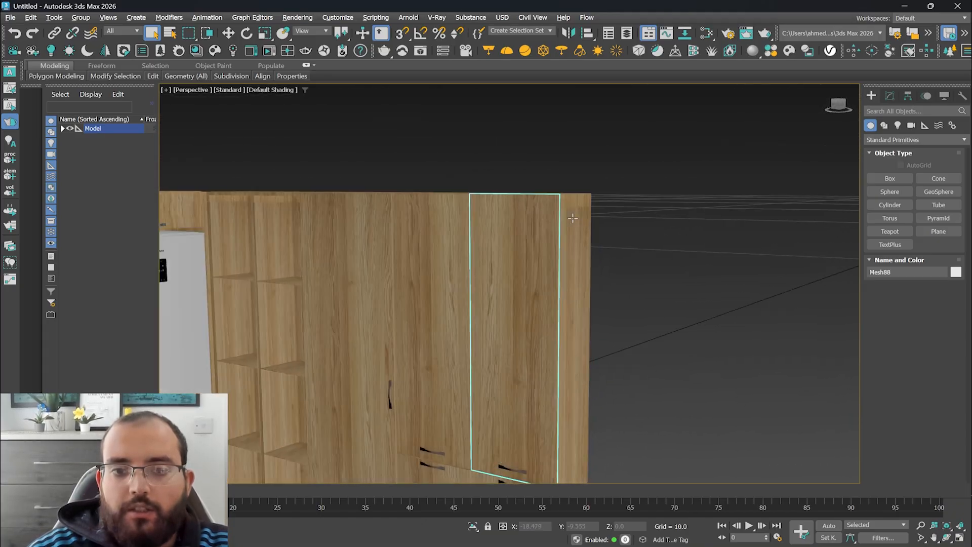
pyautogui.scroll(-2, 567, 230)
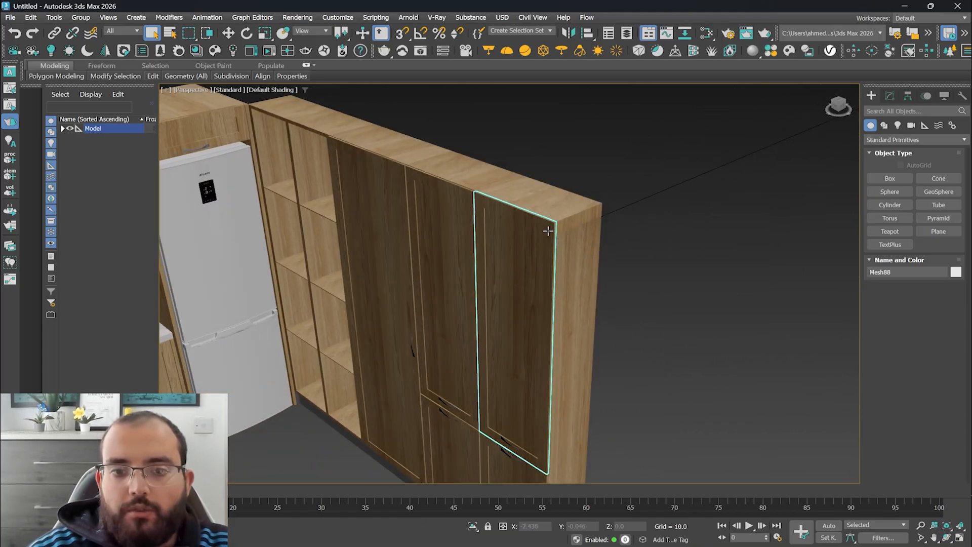
pyautogui.scroll(-3, 547, 231)
pyautogui.scroll(3, 539, 238)
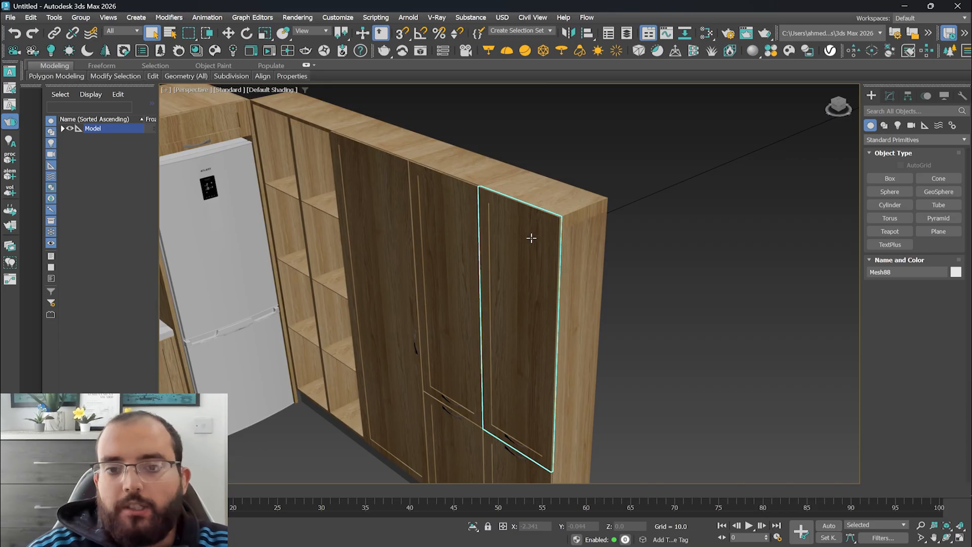
pyautogui.rightClick(523, 242)
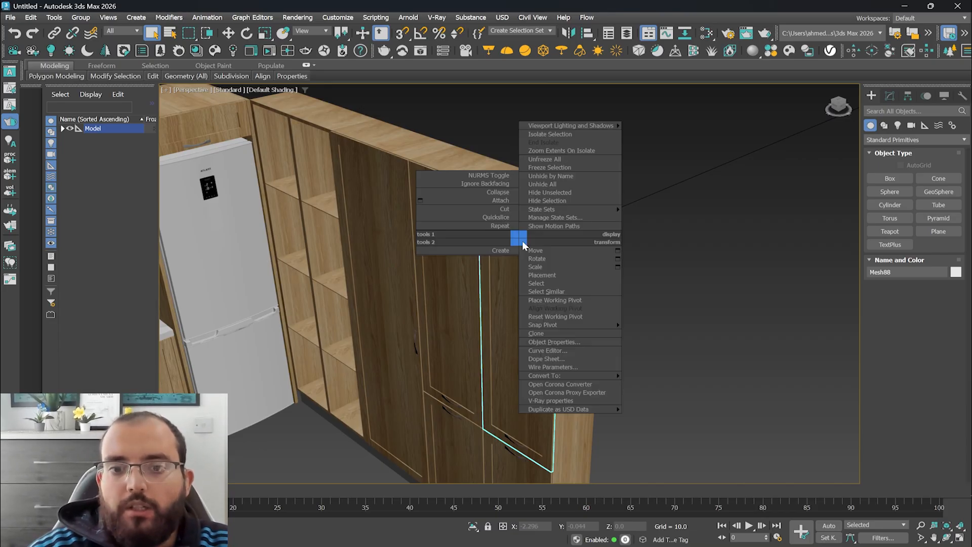
pyautogui.moveTo(593, 377)
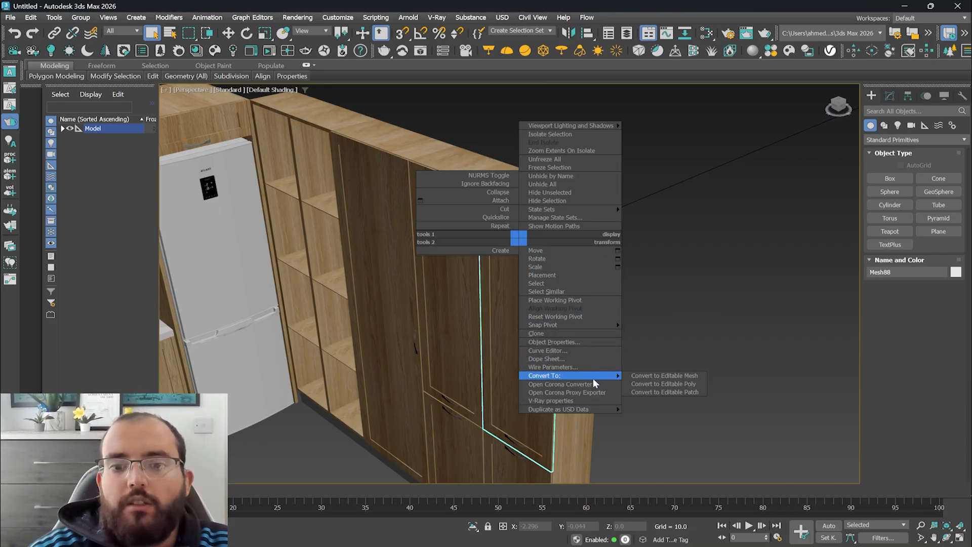
pyautogui.click(651, 384)
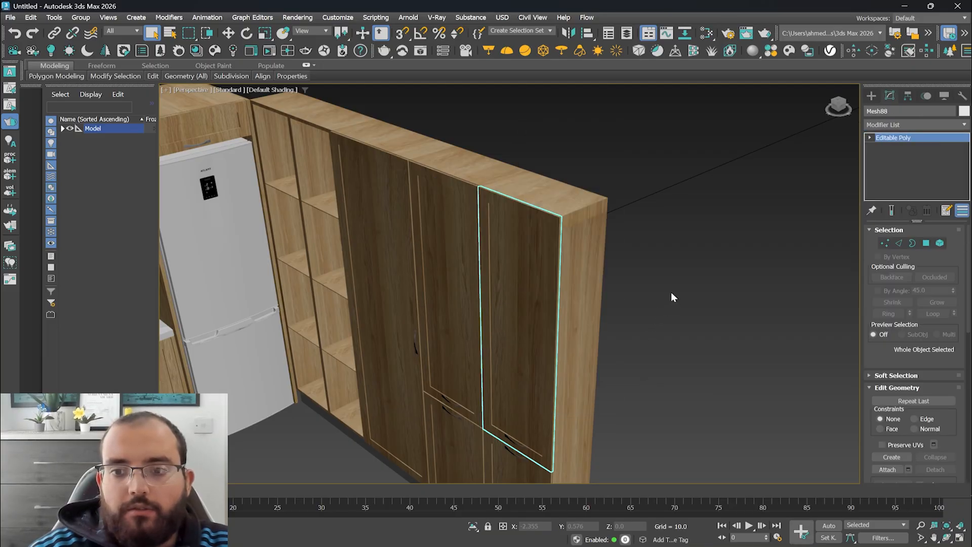
# Go through the door's Vertex, Edge, Polygon and Element sub-object levels and return to Vertex level
pyautogui.click(870, 137)
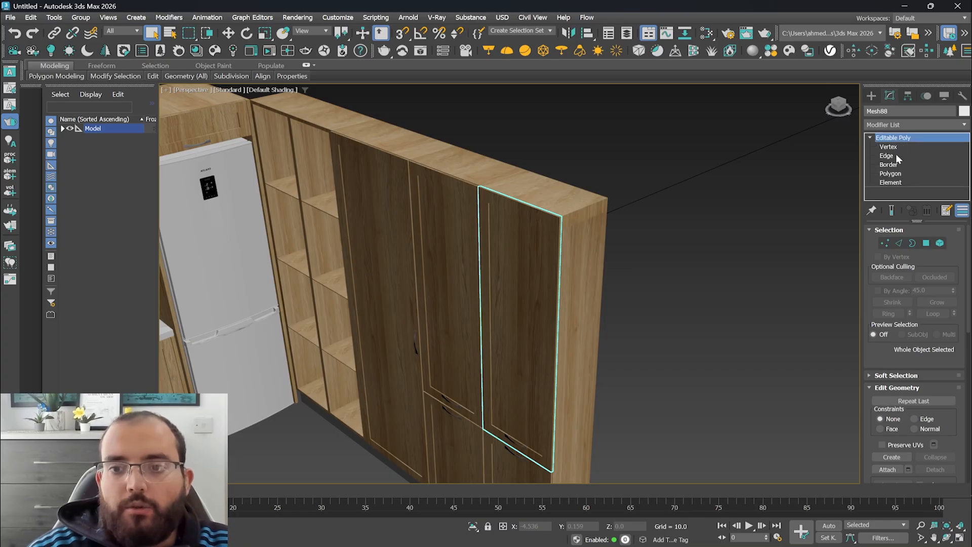
pyautogui.click(888, 147)
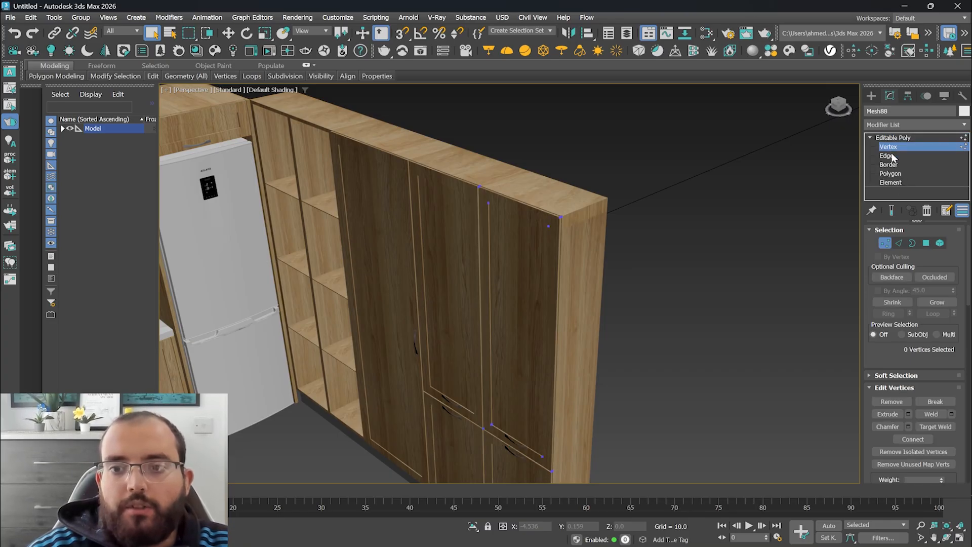
pyautogui.click(886, 156)
pyautogui.click(899, 173)
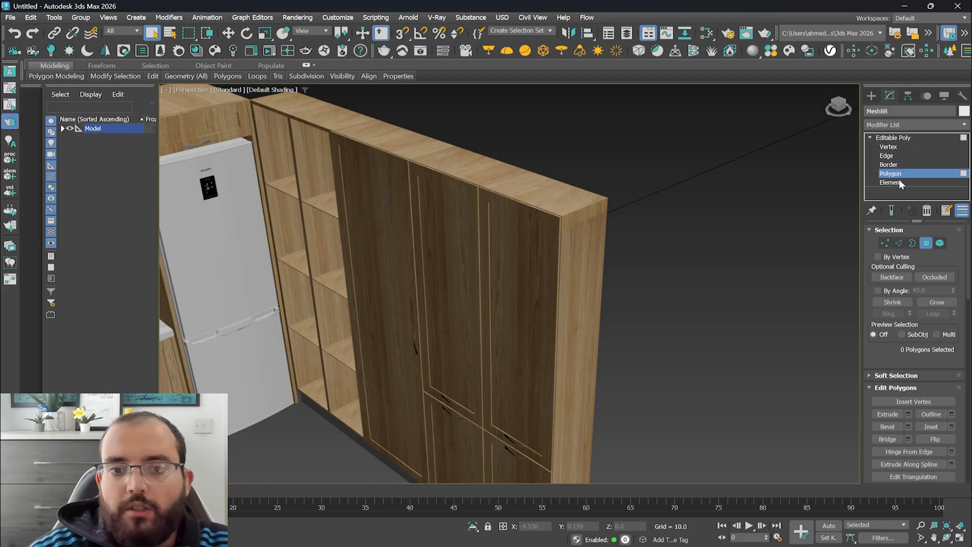
pyautogui.click(899, 182)
pyautogui.click(888, 147)
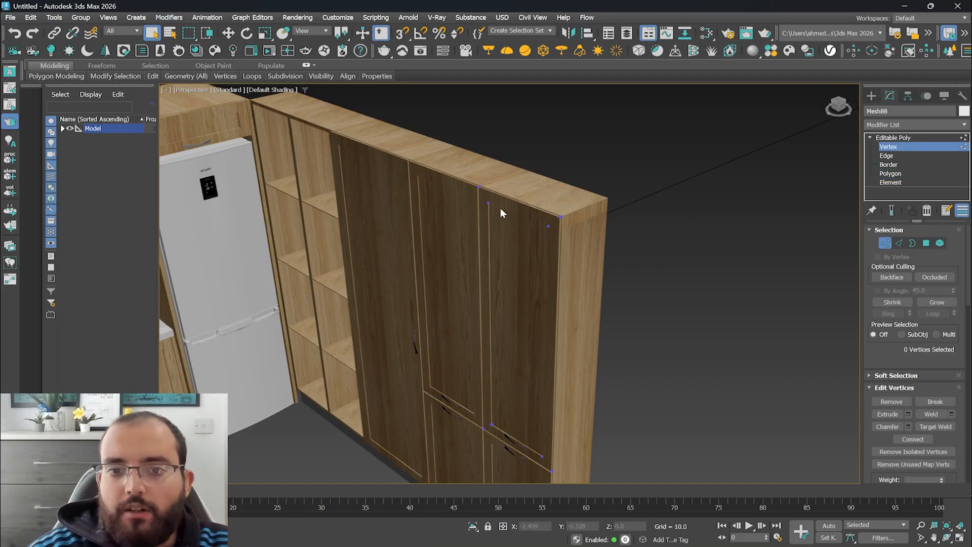
# Try moving the upper corner vertex of the door's inner panel to about X -1.109 and Y 1.065, and undo both moves
pyautogui.scroll(3, 498, 206)
pyautogui.scroll(-3, 498, 206)
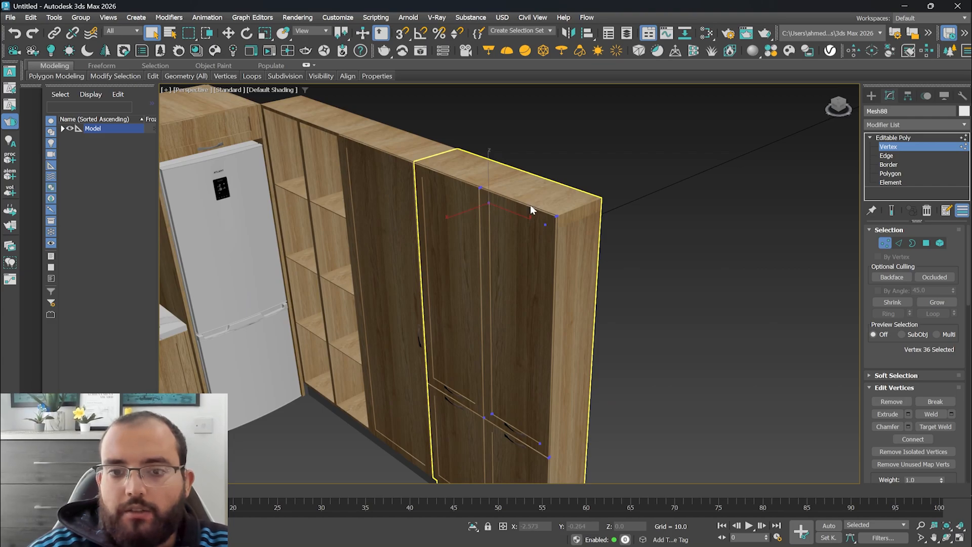
pyautogui.click(228, 32)
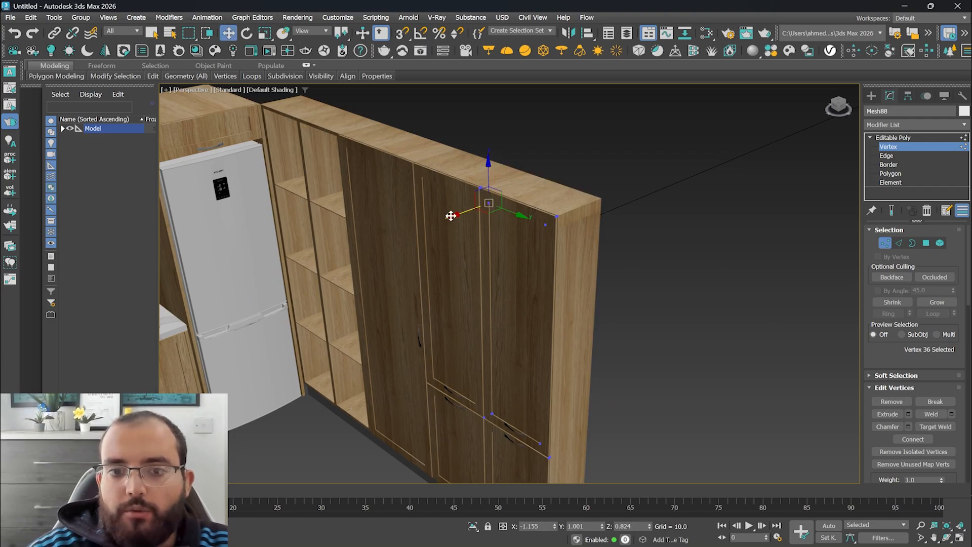
pyautogui.moveTo(450, 216); pyautogui.dragTo(435, 232)
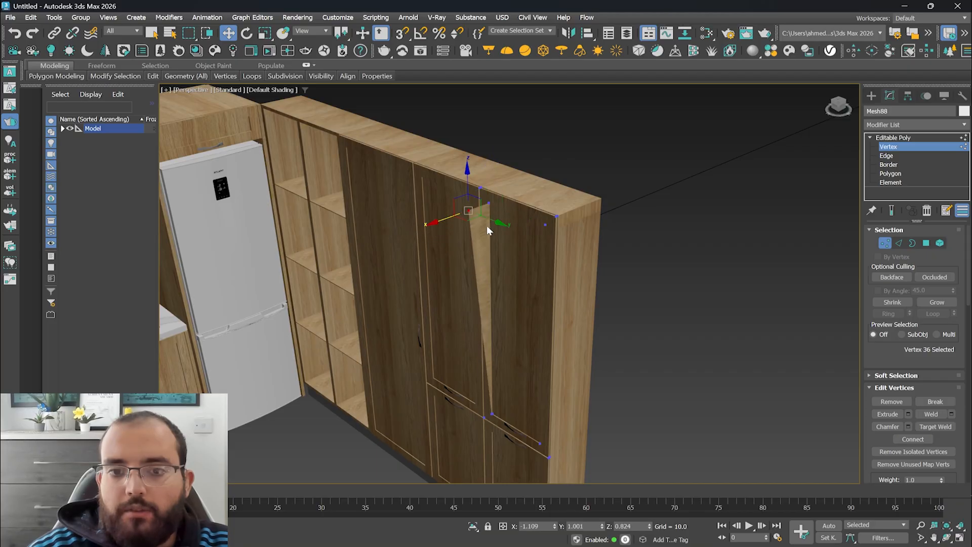
pyautogui.moveTo(499, 221); pyautogui.dragTo(525, 239)
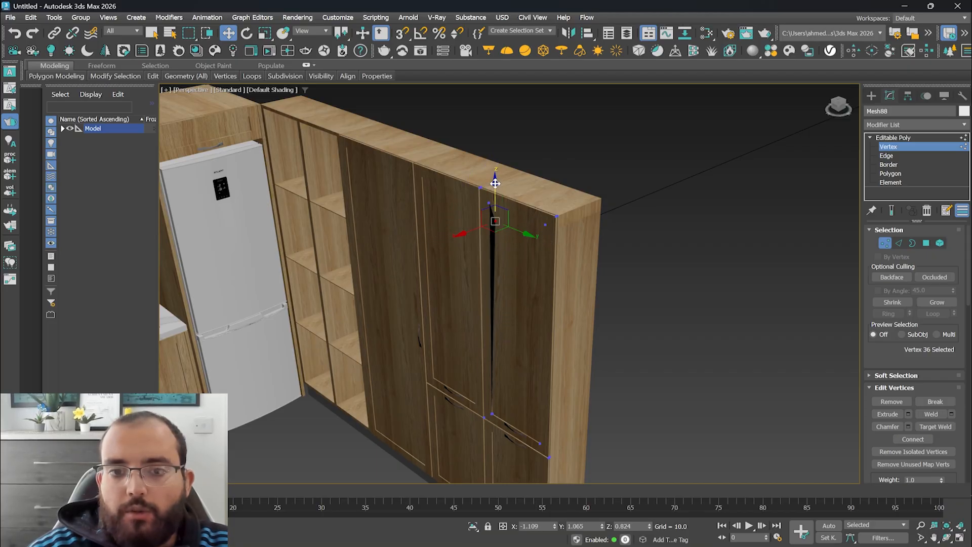
pyautogui.hotkey('ctrl', 'z')
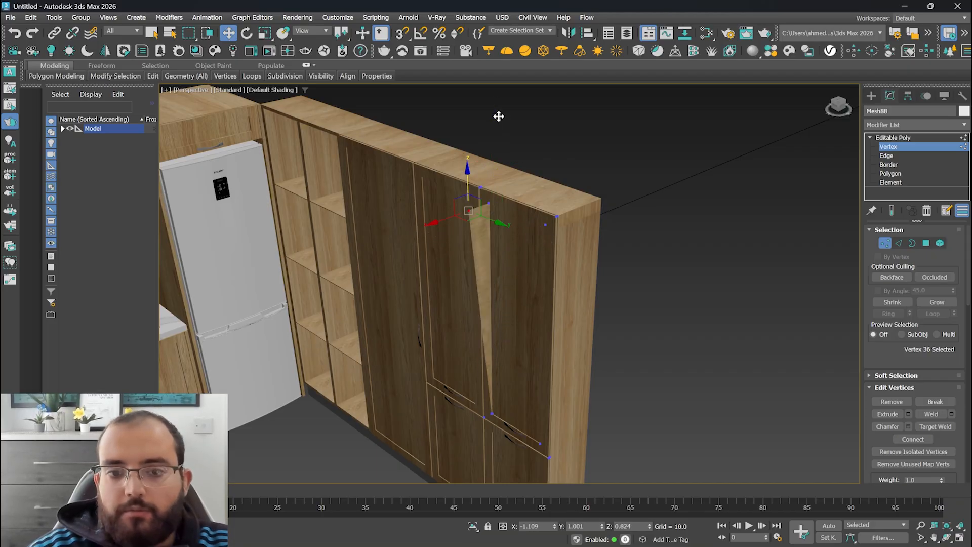
pyautogui.hotkey('ctrl', 'z')
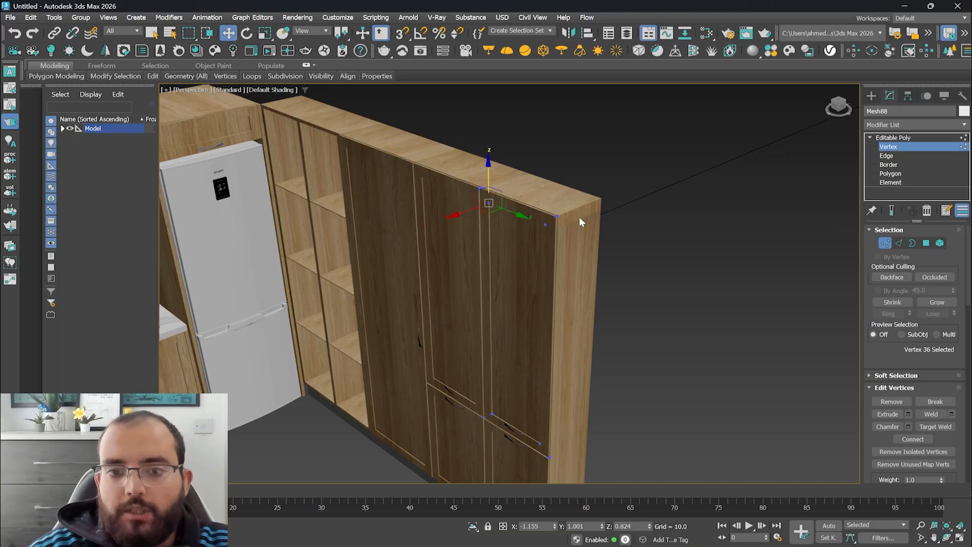
# Try extending the door's top front edge outward along the X axis at Edge level, and undo it
pyautogui.click(885, 156)
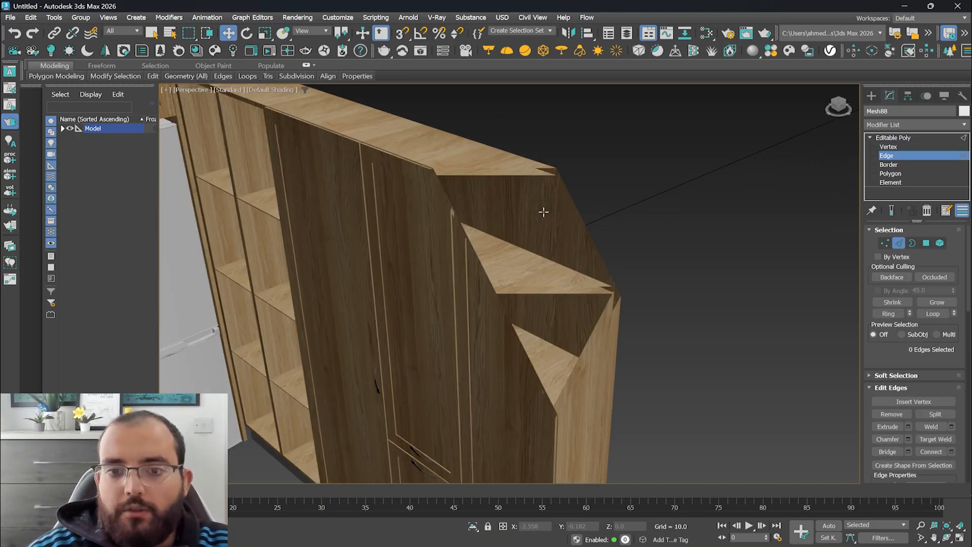
pyautogui.moveTo(520, 223); pyautogui.dragTo(574, 240, button='middle')
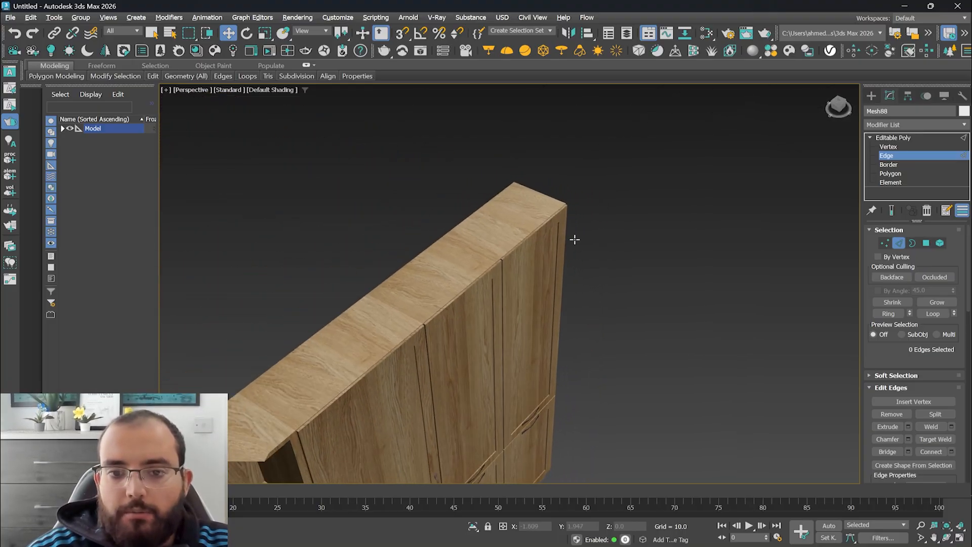
pyautogui.click(535, 234)
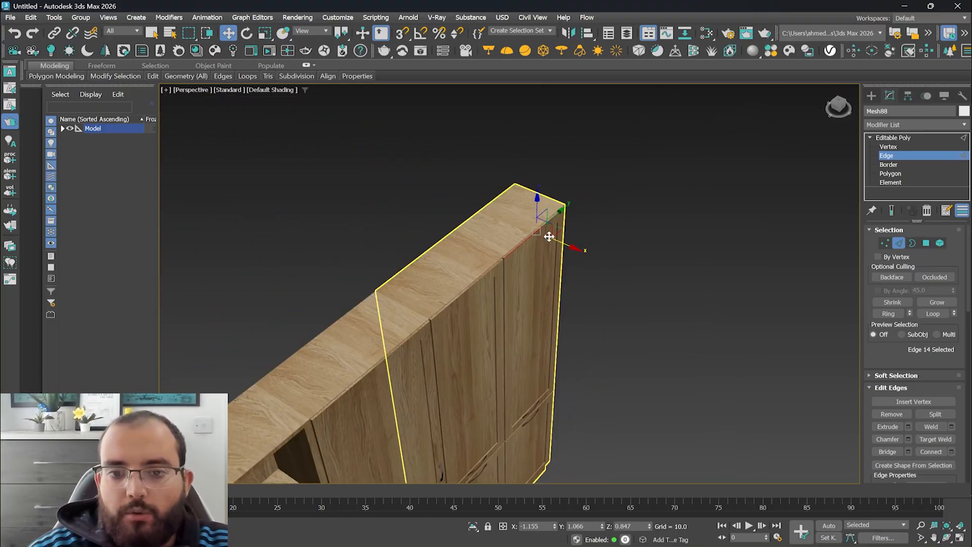
pyautogui.keyDown('shift'); pyautogui.moveTo(569, 248); pyautogui.dragTo(617, 175); pyautogui.keyUp('shift')
pyautogui.hotkey('ctrl', 'z')
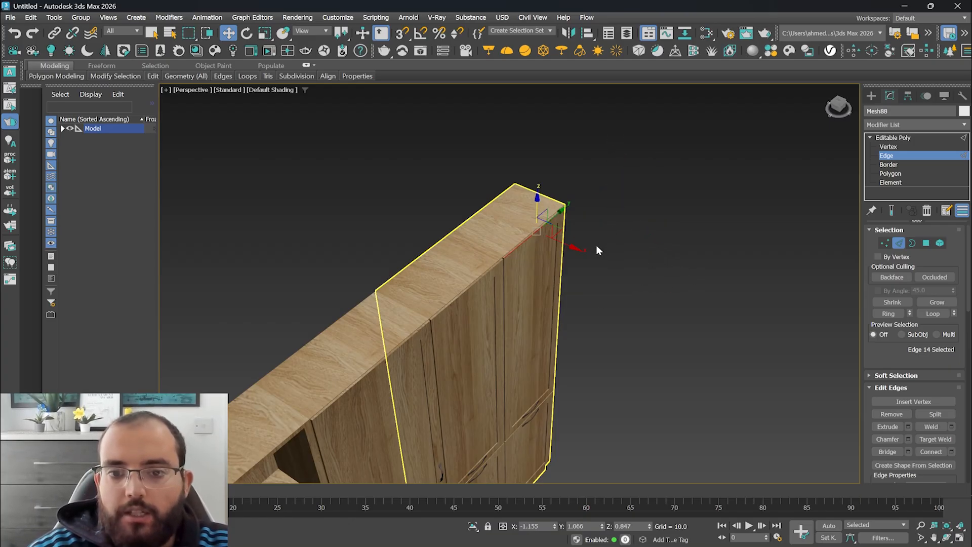
# Switch the upper door mesh to Border level and select its open border at the free end of the cabinet row
pyautogui.keyDown('alt'); pyautogui.moveTo(660, 226); pyautogui.dragTo(593, 216, button='middle'); pyautogui.keyUp('alt')
pyautogui.click(883, 165)
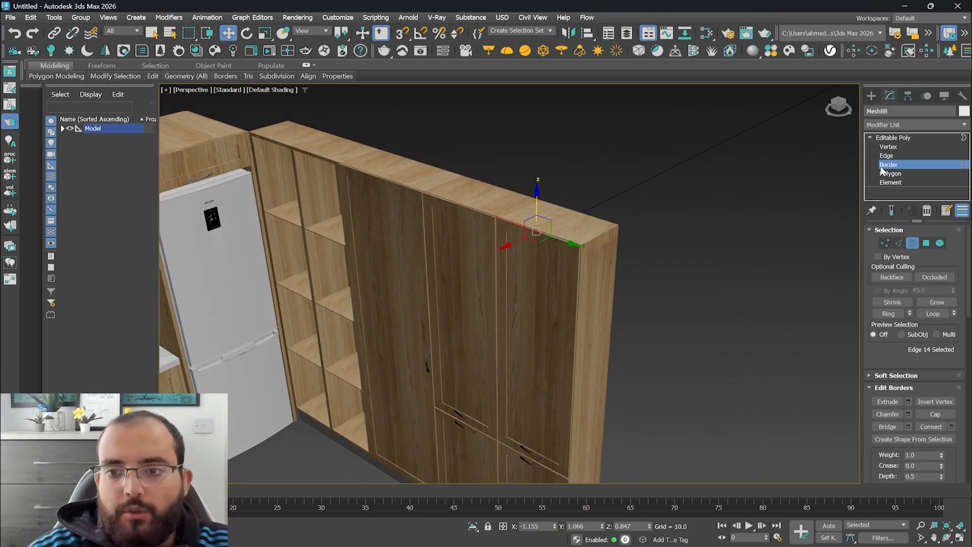
pyautogui.click(578, 247)
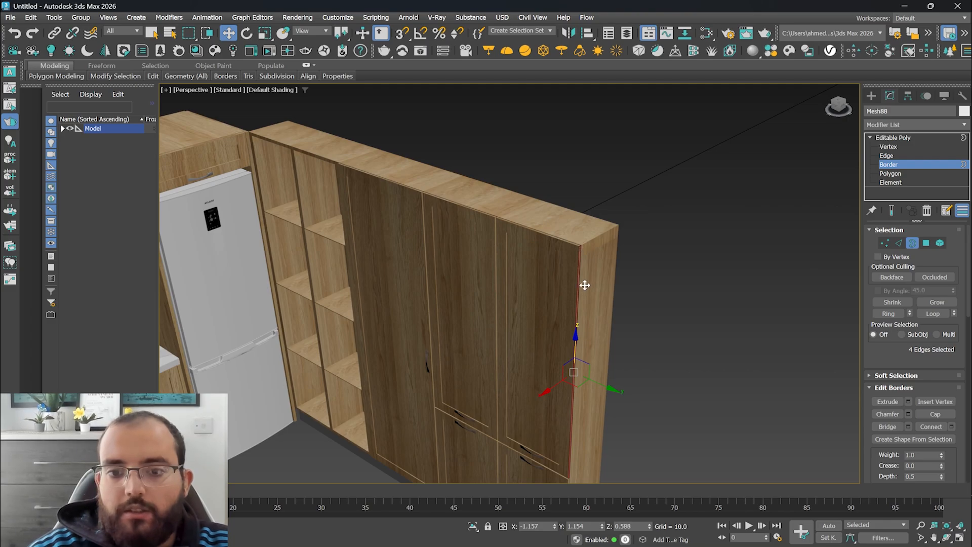
# Switch the door to Polygon level and pick the individual polygons on both vertical sides of its frame
pyautogui.click(890, 174)
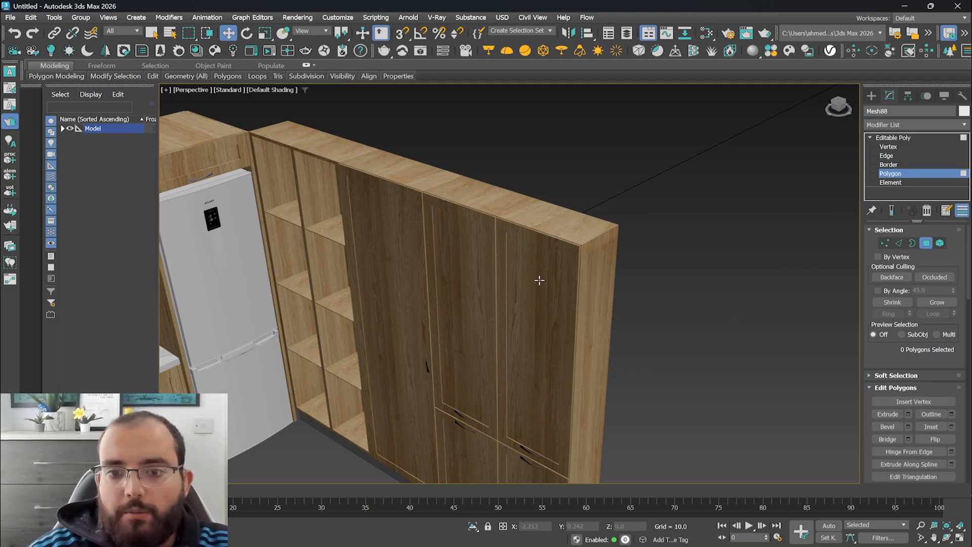
pyautogui.click(540, 280)
pyautogui.click(503, 230)
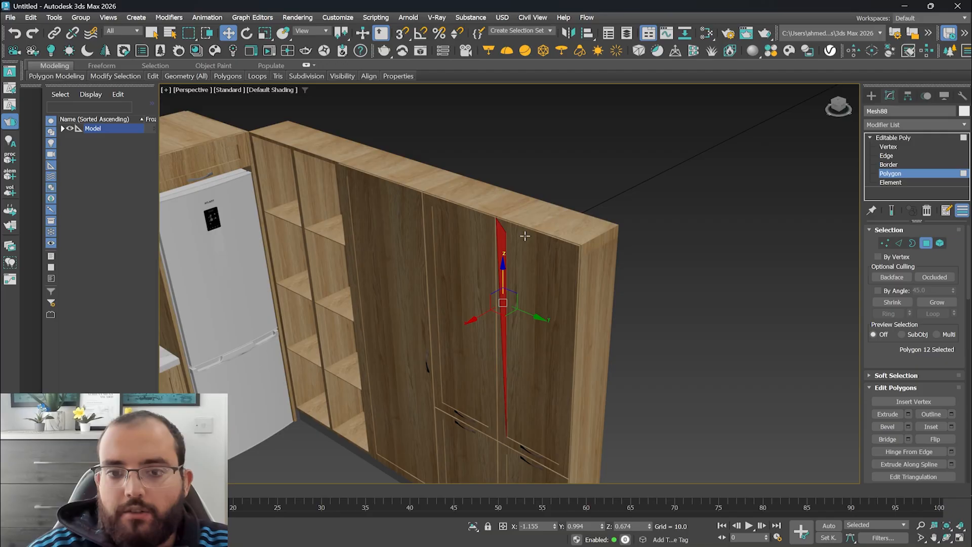
pyautogui.click(534, 278)
pyautogui.click(569, 277)
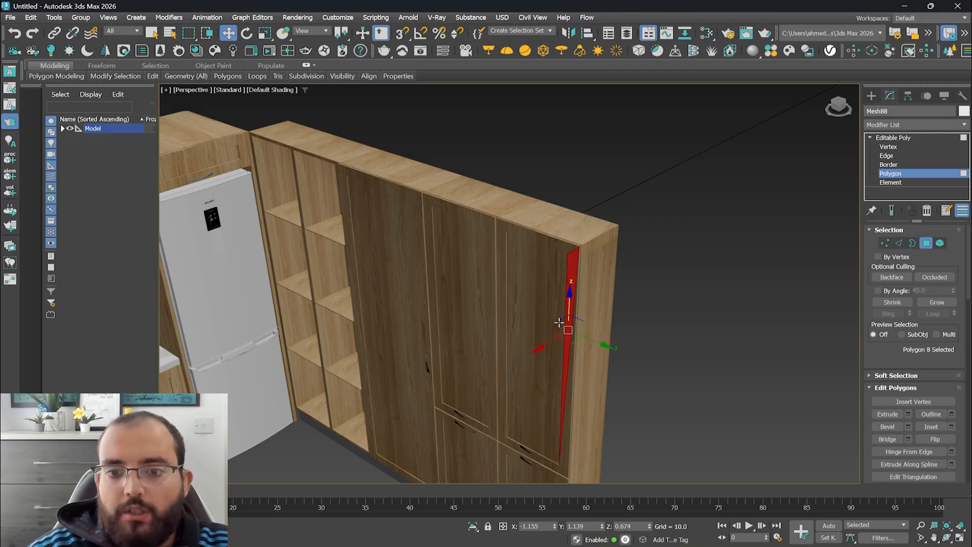
# Try moving the door's inner panel polygon backward along the X axis to about -1.539, and undo the move
pyautogui.click(538, 288)
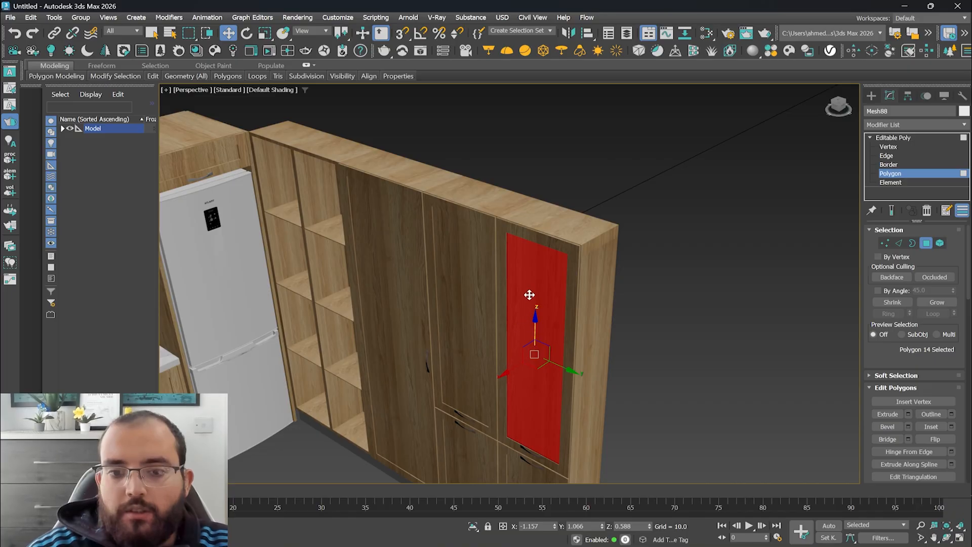
pyautogui.moveTo(509, 375); pyautogui.dragTo(624, 299)
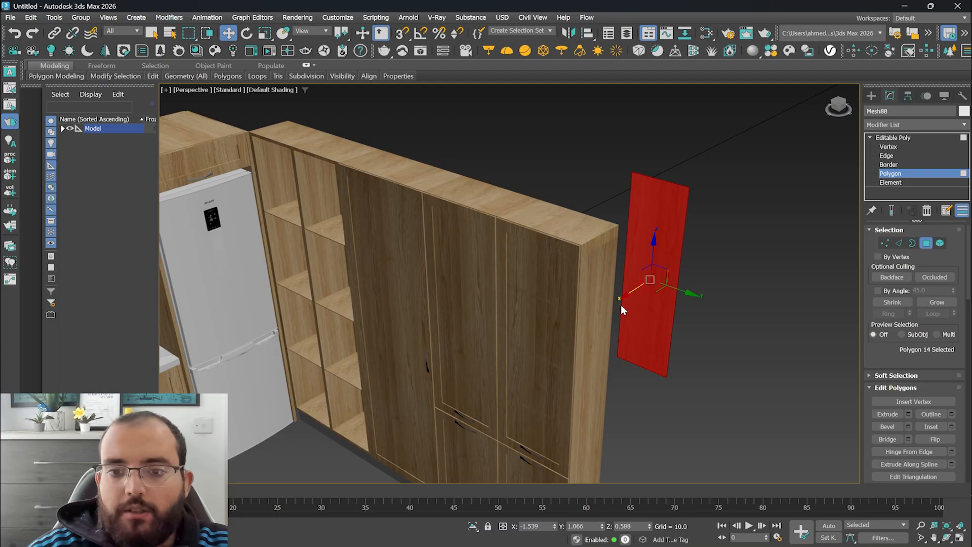
pyautogui.hotkey('ctrl', 'z')
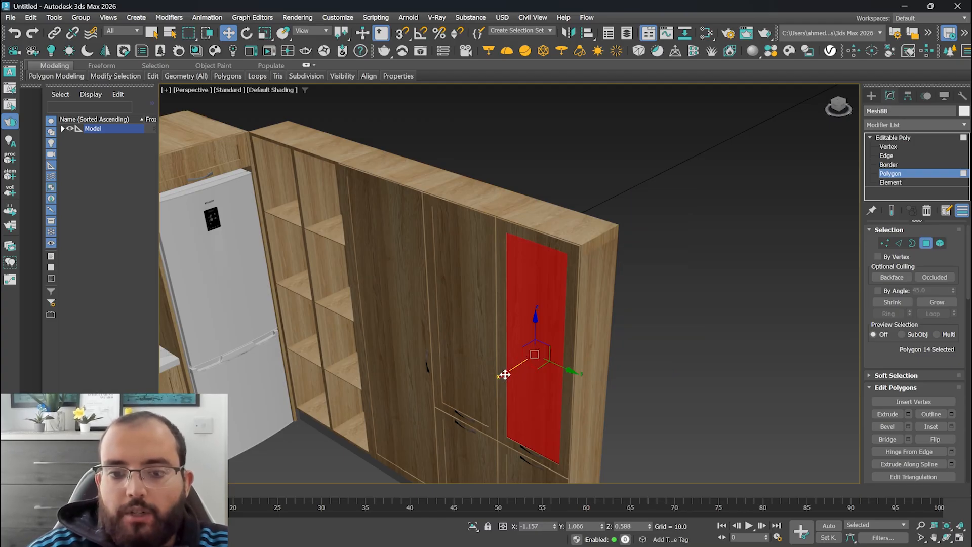
# Try pulling the door's inner panel polygon outward to about X -0.974 and down to about Z 0.494, and undo the moves
pyautogui.scroll(-2, 515, 296)
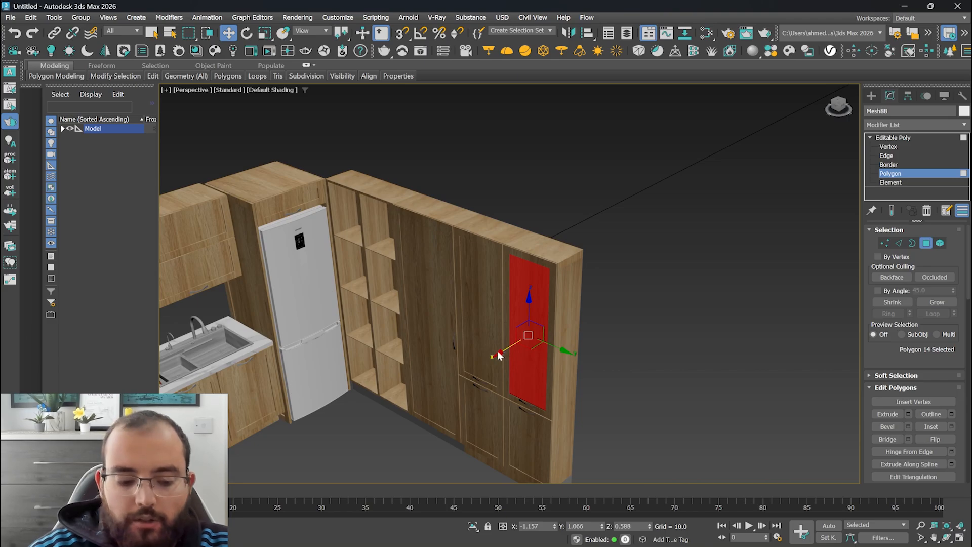
pyautogui.moveTo(501, 353); pyautogui.dragTo(454, 385)
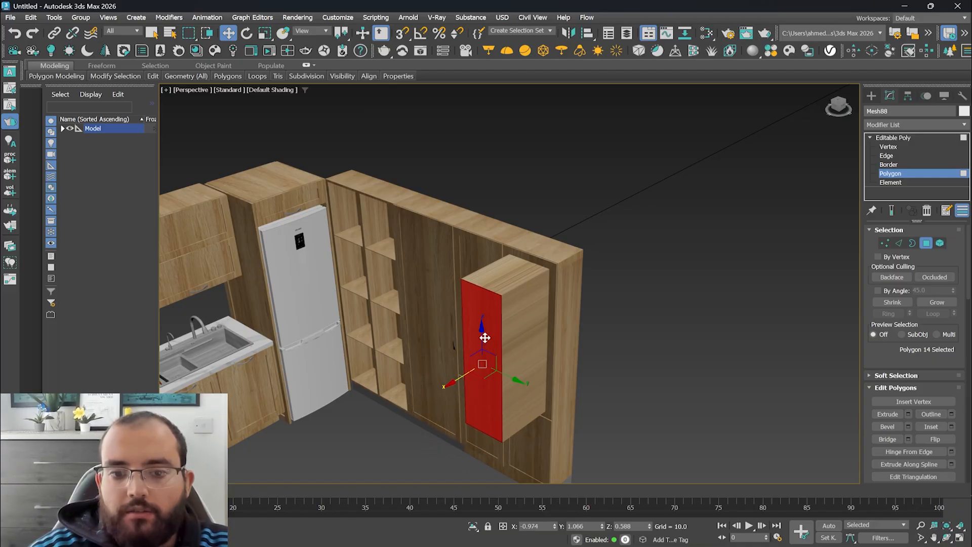
pyautogui.moveTo(479, 333); pyautogui.dragTo(481, 361)
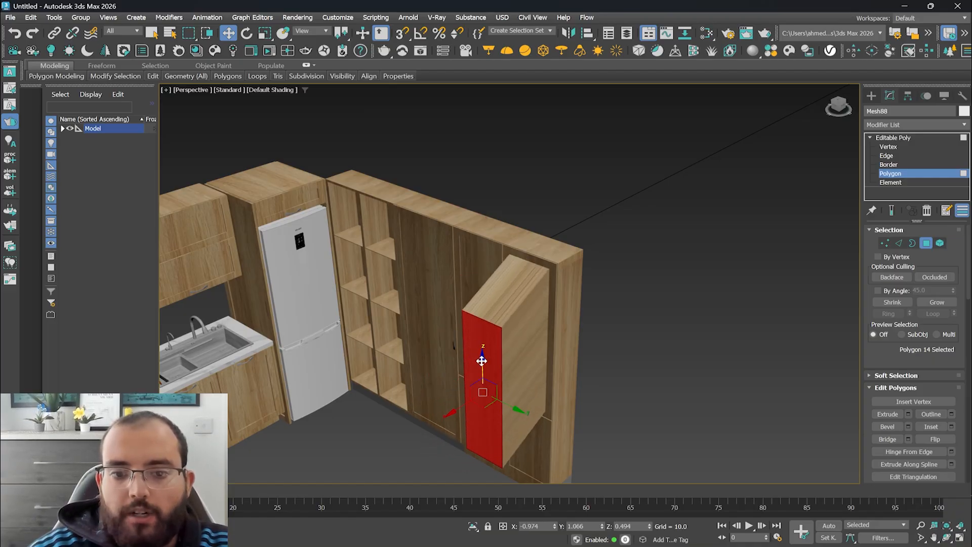
pyautogui.moveTo(521, 408); pyautogui.dragTo(455, 391)
pyautogui.moveTo(395, 391); pyautogui.dragTo(423, 369)
pyautogui.hotkey('ctrl', 'z')
pyautogui.hotkey('ctrl', 'z')
pyautogui.hotkey('ctrl', 'z')
pyautogui.hotkey('ctrl', 'z')
pyautogui.hotkey('ctrl', 'z')
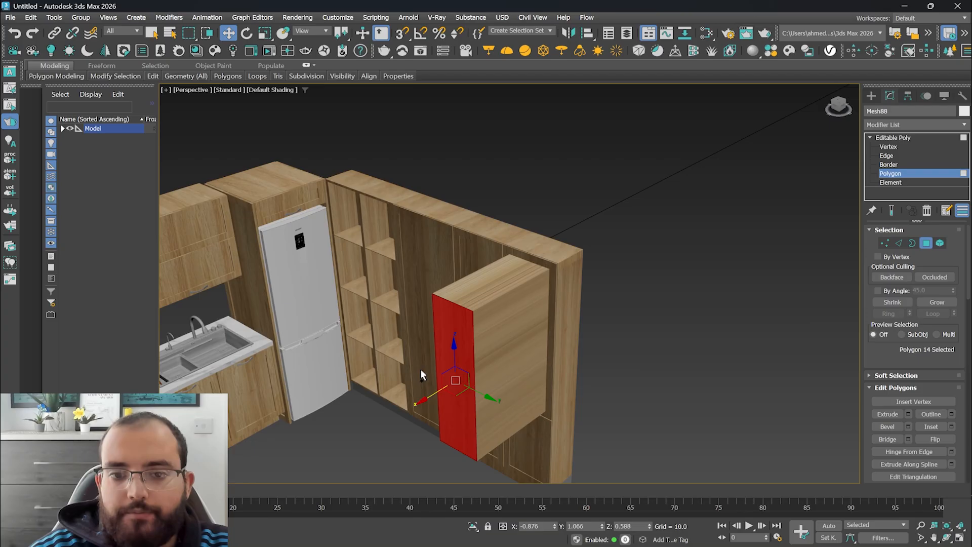
# At Element level, select the door's frame element, try moving it backward along the X axis, and cancel the move
pyautogui.click(895, 182)
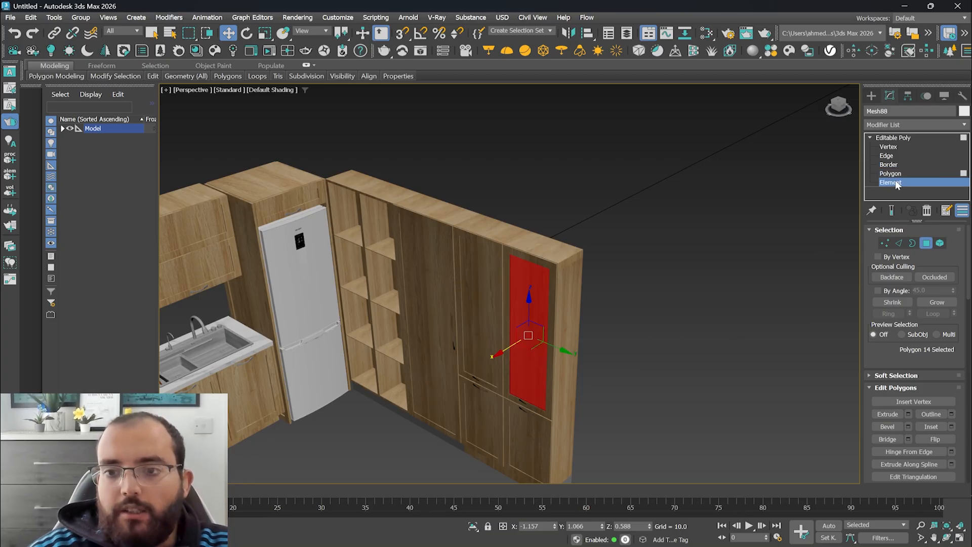
pyautogui.click(534, 260)
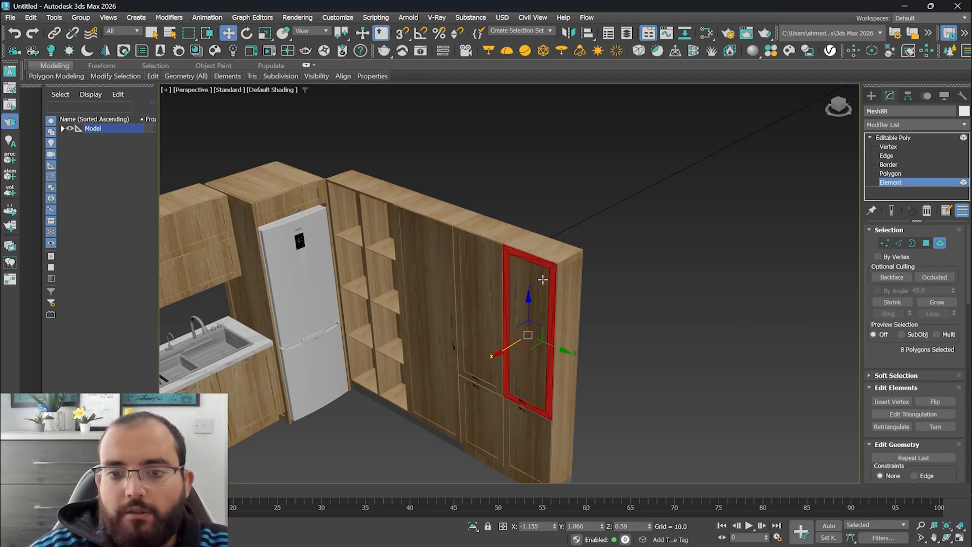
pyautogui.click(530, 271)
pyautogui.click(530, 256)
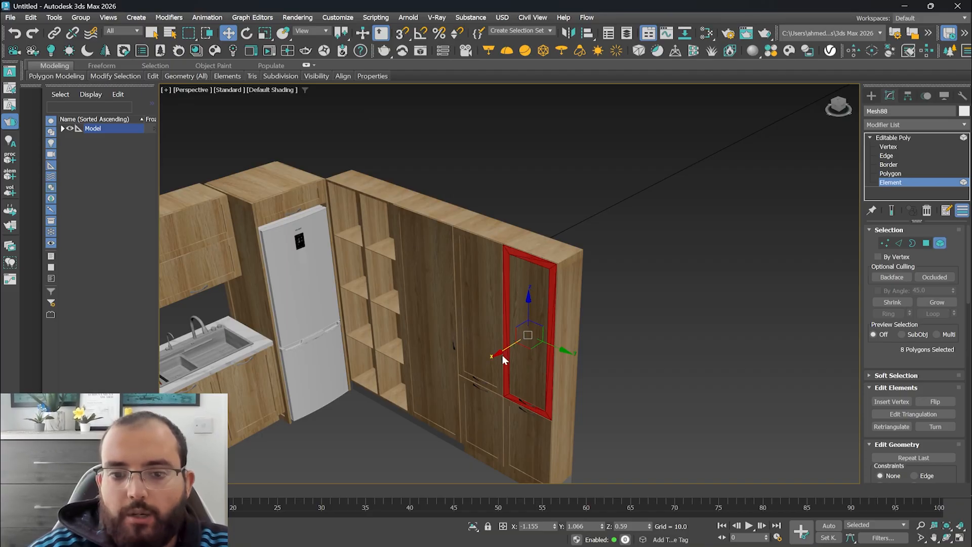
pyautogui.moveTo(503, 352); pyautogui.dragTo(671, 242)
pyautogui.rightClick(670, 244)
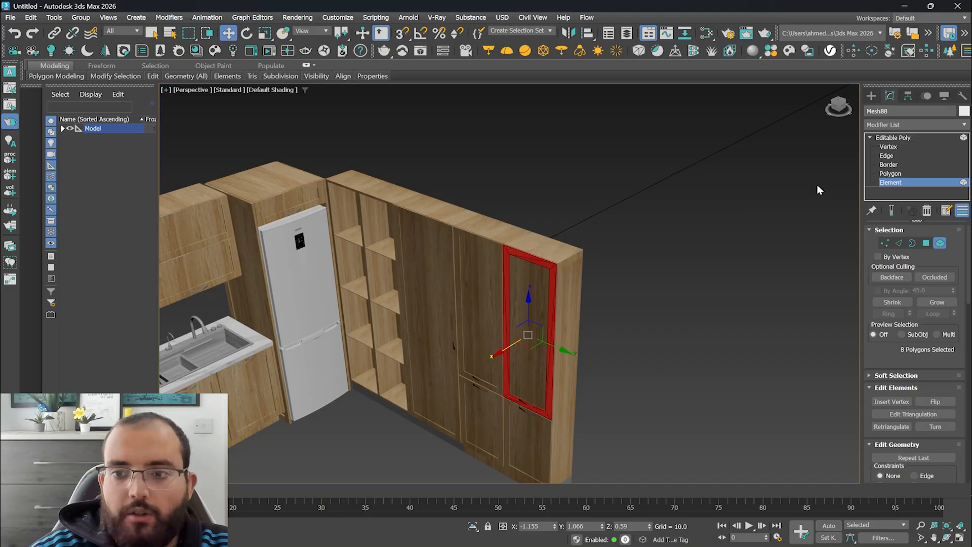
# At Polygon level, try moving the inner panel to about X -1.691 and extruding it to about X -1.934, and undo both
pyautogui.click(890, 174)
pyautogui.click(532, 275)
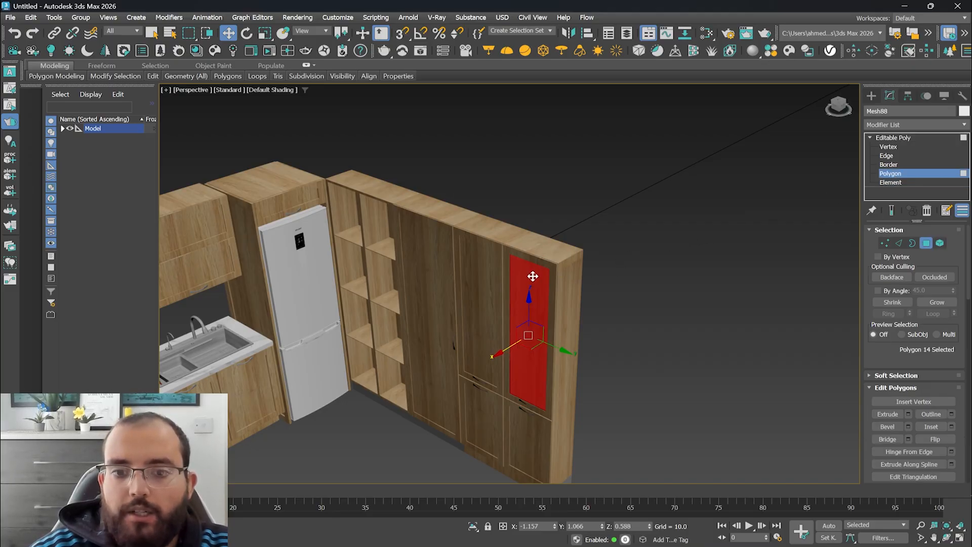
pyautogui.moveTo(495, 354); pyautogui.dragTo(623, 289)
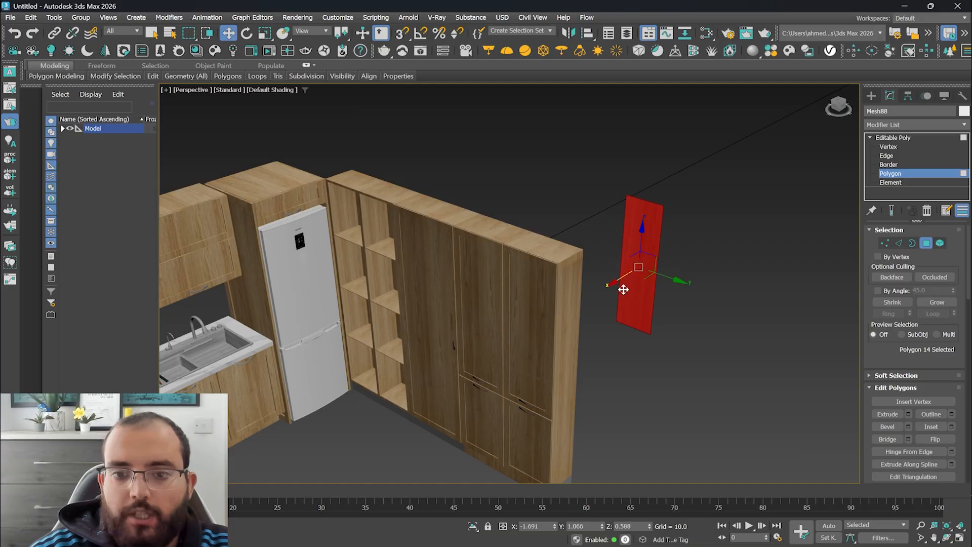
pyautogui.moveTo(611, 283); pyautogui.dragTo(674, 265)
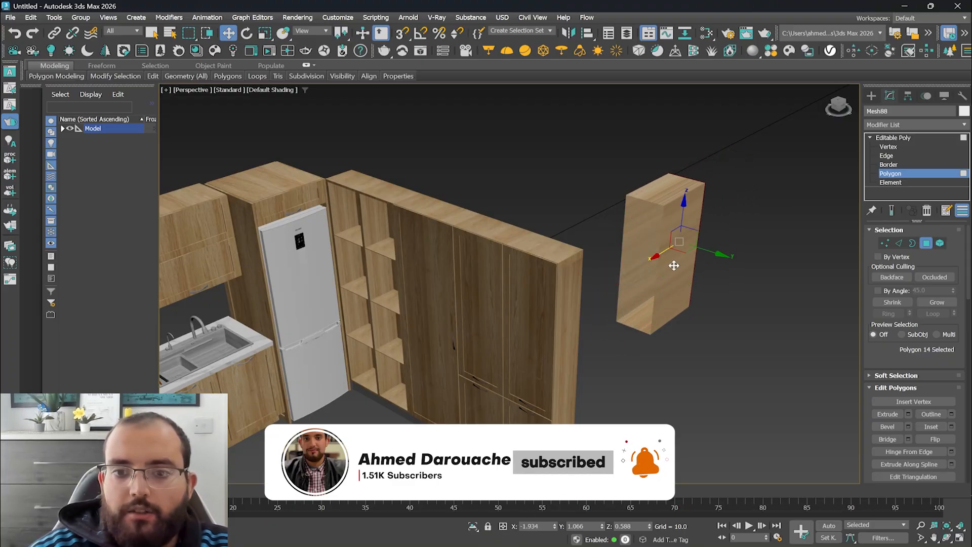
pyautogui.hotkey('ctrl', 'z')
pyautogui.hotkey('ctrl', 'z')
pyautogui.hotkey('ctrl', 'z')
pyautogui.hotkey('ctrl', 'z')
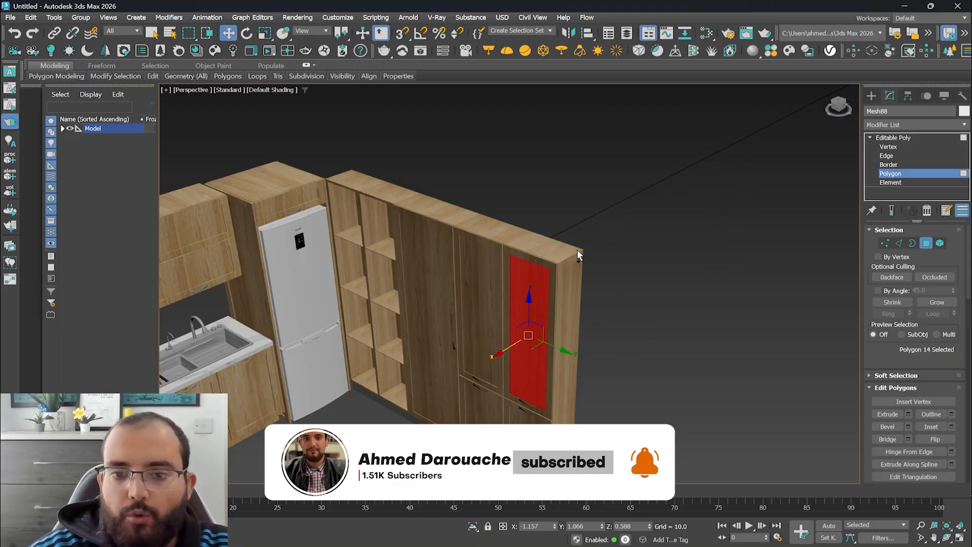
# Undo the remaining door operations back to the earlier object-level selection
pyautogui.hotkey('ctrl', 'z')
pyautogui.hotkey('ctrl', 'z')
pyautogui.hotkey('ctrl', 'z')
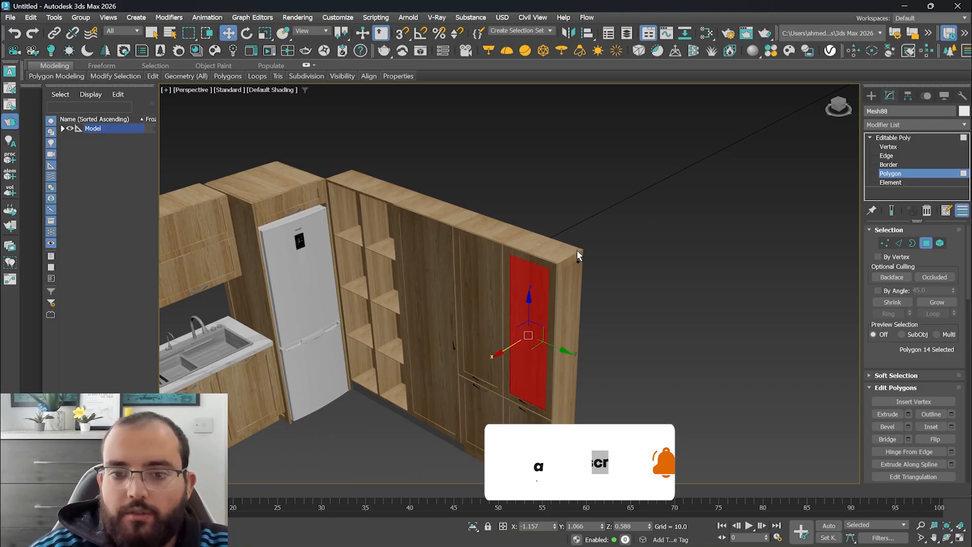
pyautogui.hotkey('ctrl', 'z')
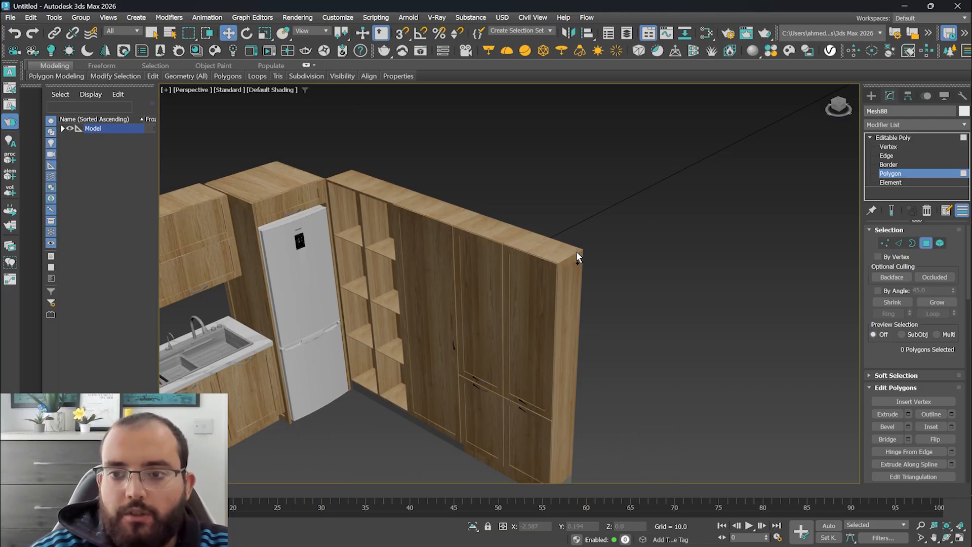
pyautogui.click(870, 137)
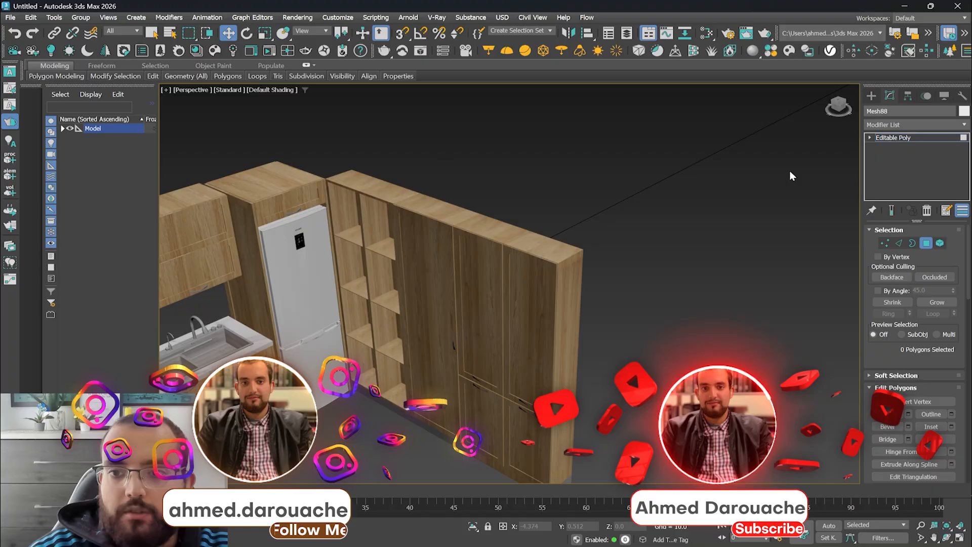
pyautogui.hotkey('ctrl', 'z')
pyautogui.hotkey('ctrl', 'z')
pyautogui.hotkey('ctrl', 'z')
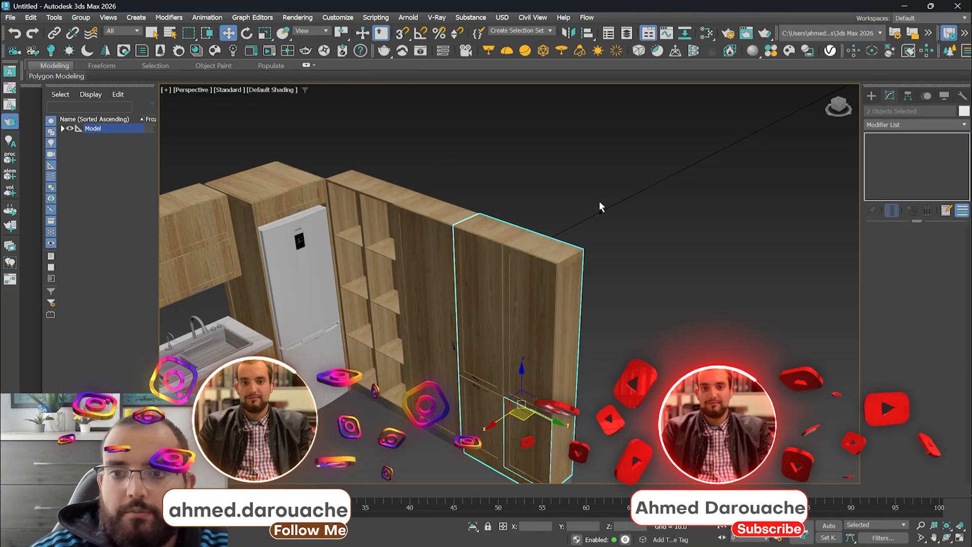
# Select the marble countertop slab at the free end of the base cabinets and move it along Y to about 0.92
pyautogui.scroll(-5, 599, 201)
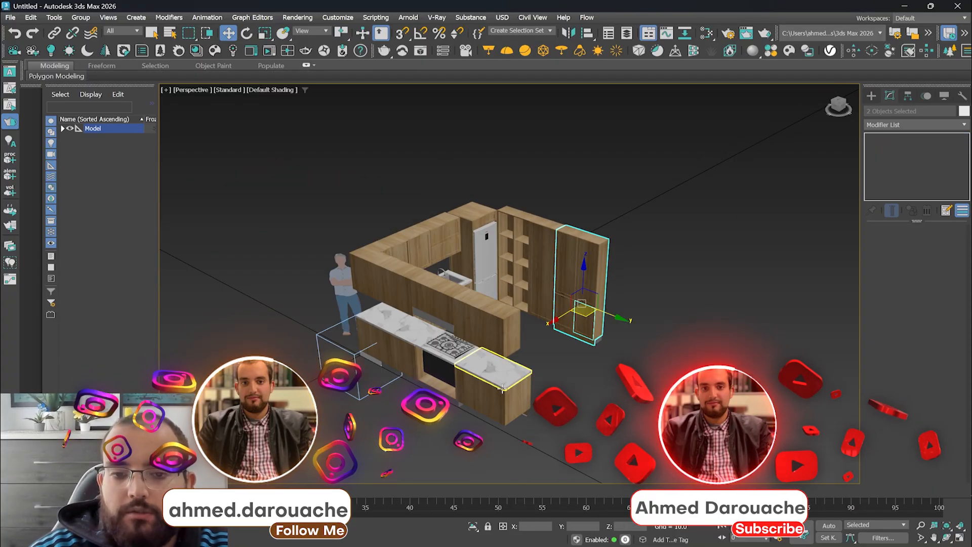
pyautogui.scroll(4, 502, 388)
pyautogui.click(490, 319)
pyautogui.scroll(-3, 489, 319)
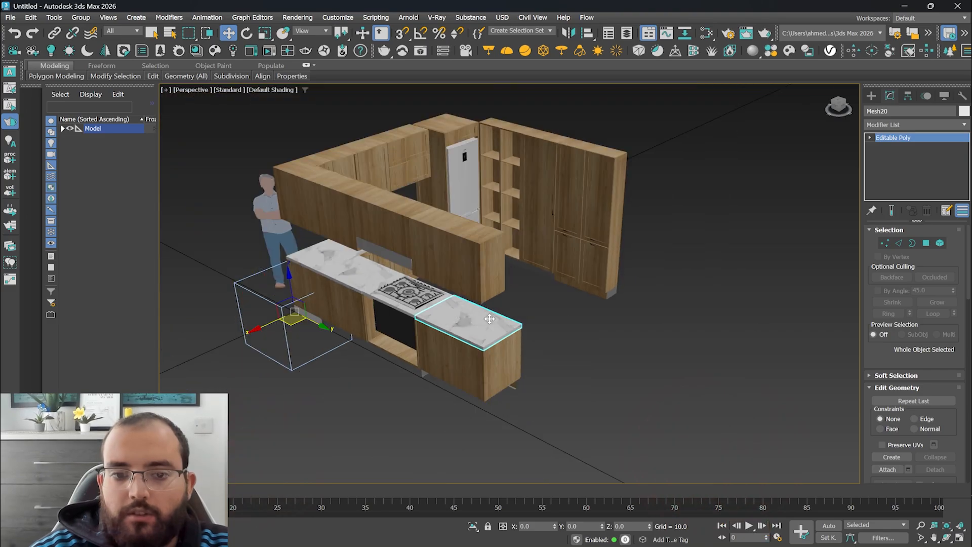
pyautogui.click(326, 333)
pyautogui.hotkey('ctrl', 'z')
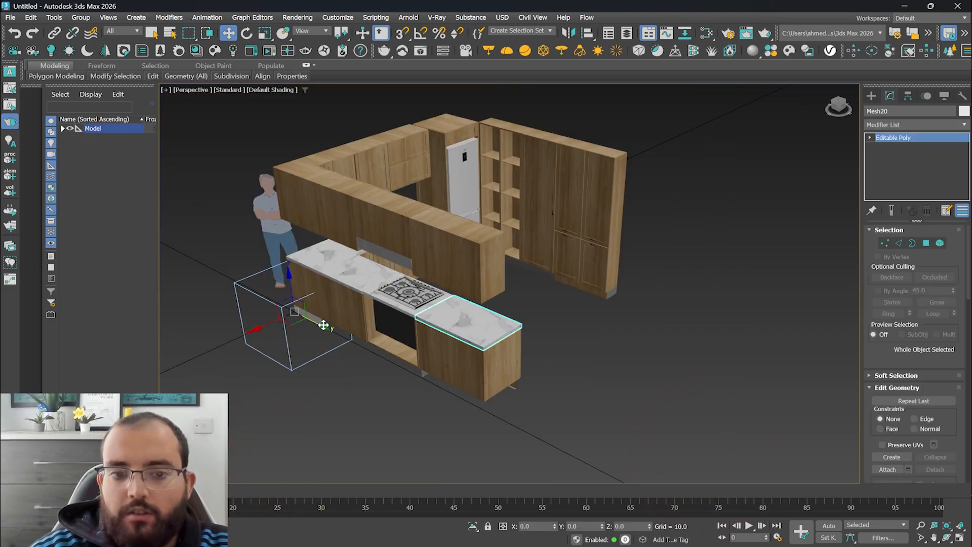
pyautogui.moveTo(323, 325); pyautogui.dragTo(508, 406)
pyautogui.scroll(-3, 483, 331)
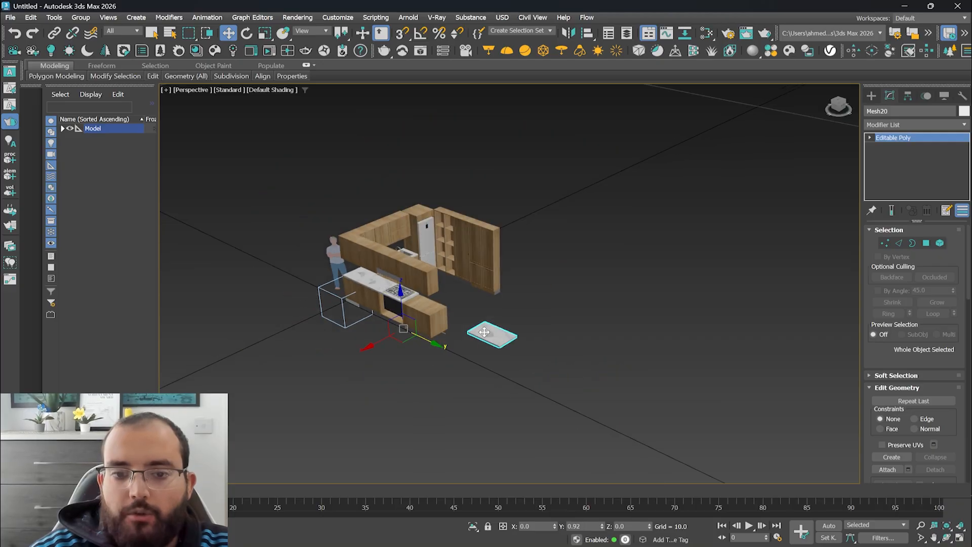
# At Vertex level, try raising the slab's rear top corner vertex at the end away from the cabinets to about Z 0.425
pyautogui.scroll(5, 484, 332)
pyautogui.scroll(-5, 490, 328)
pyautogui.scroll(5, 488, 330)
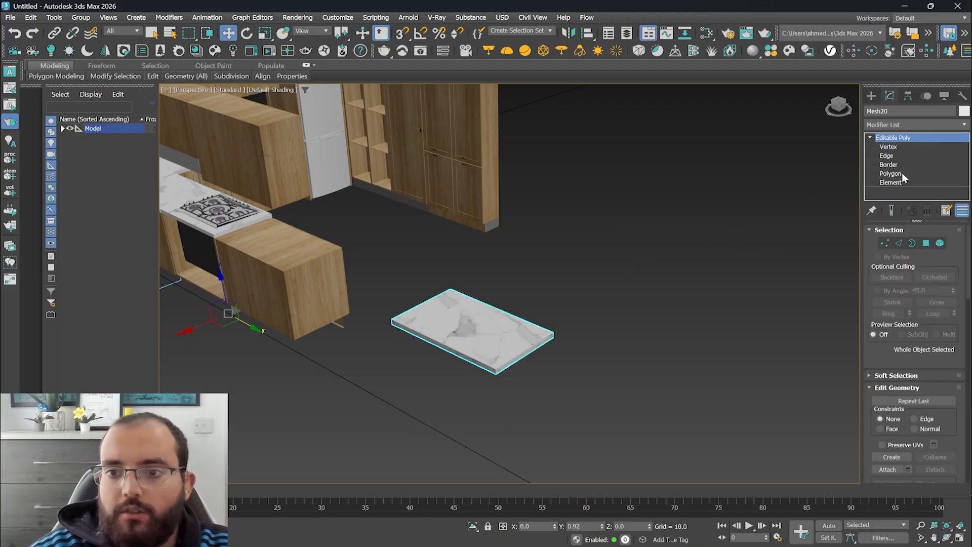
pyautogui.click(894, 147)
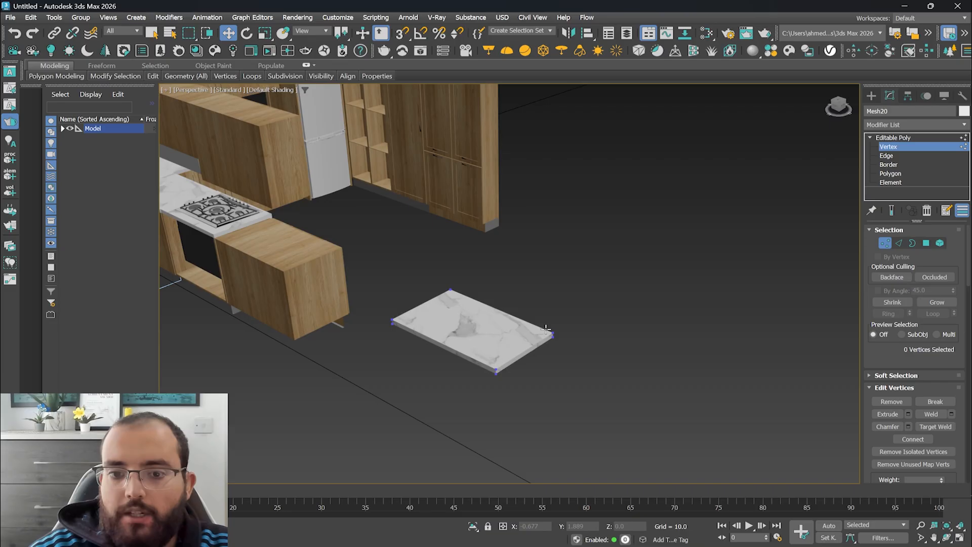
pyautogui.scroll(3, 549, 337)
pyautogui.scroll(-2, 549, 337)
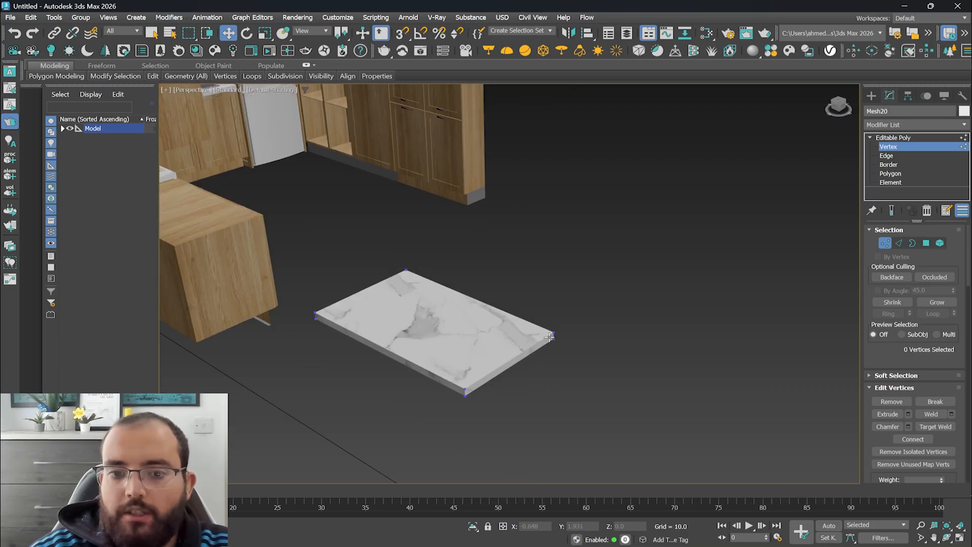
pyautogui.scroll(2, 459, 373)
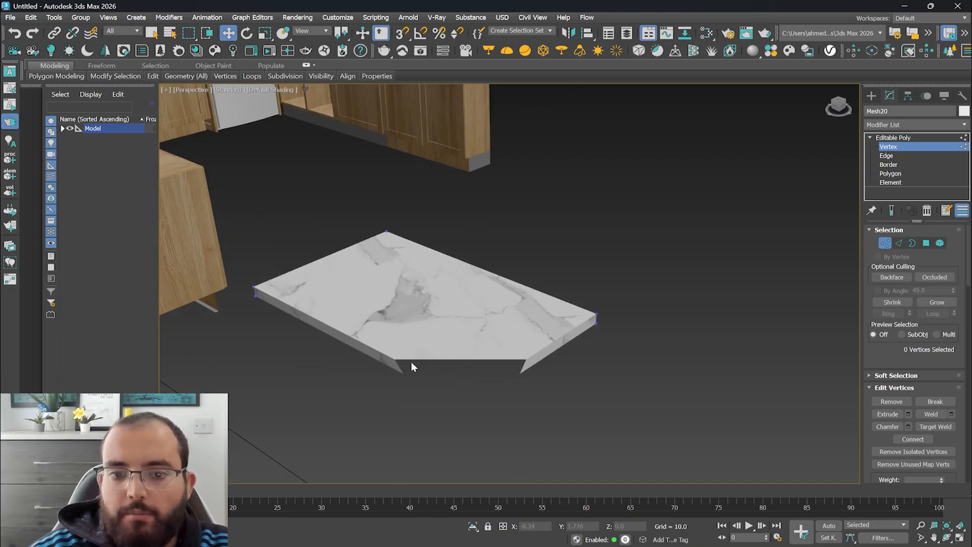
pyautogui.scroll(-2, 496, 357)
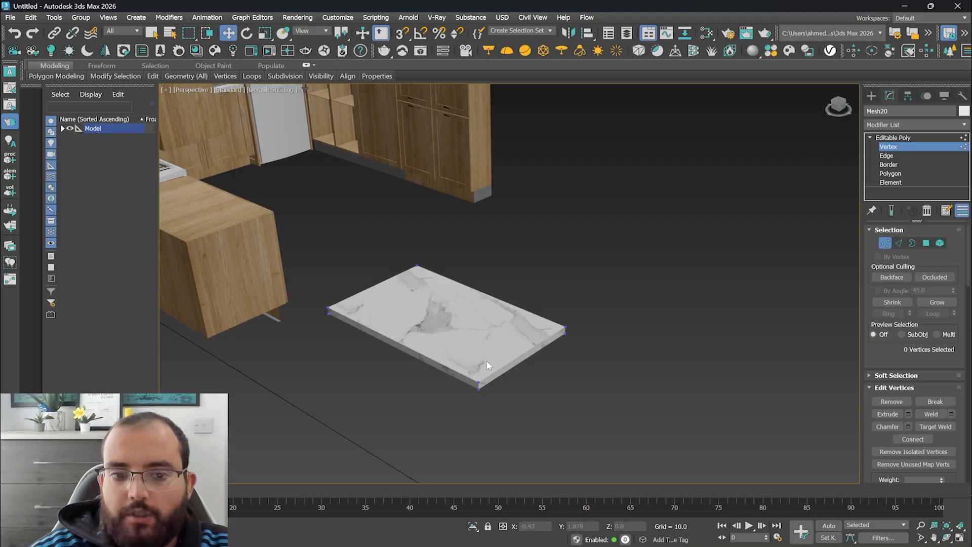
pyautogui.scroll(2, 485, 363)
pyautogui.scroll(-4, 484, 362)
pyautogui.scroll(2, 483, 361)
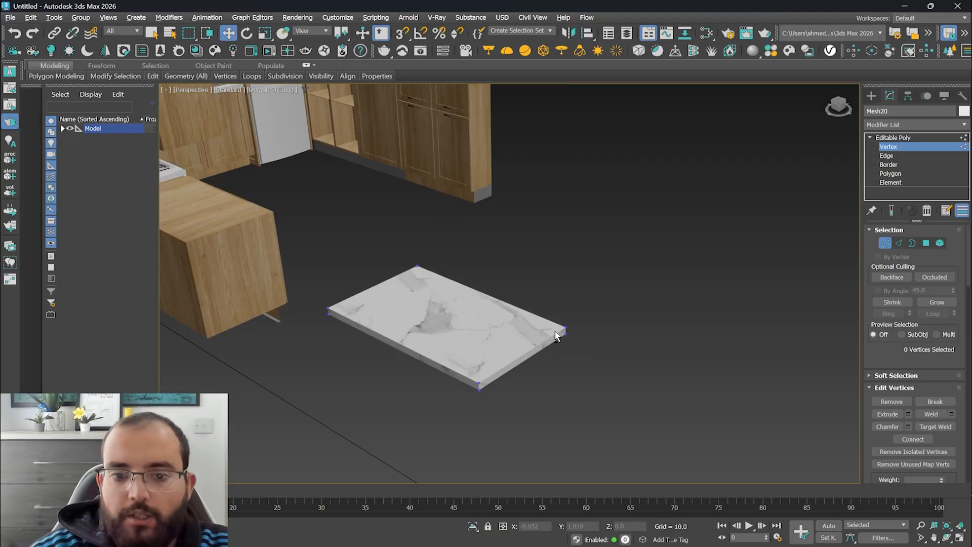
pyautogui.moveTo(555, 335)
pyautogui.keyDown('alt'); pyautogui.mouseDown(button='middle')
pyautogui.moveTo(494, 330)
pyautogui.moveTo(466, 311)
pyautogui.moveTo(529, 282)
pyautogui.moveTo(577, 315)
pyautogui.moveTo(561, 327)
pyautogui.mouseUp(button='middle'); pyautogui.keyUp('alt')
pyautogui.click(567, 315)
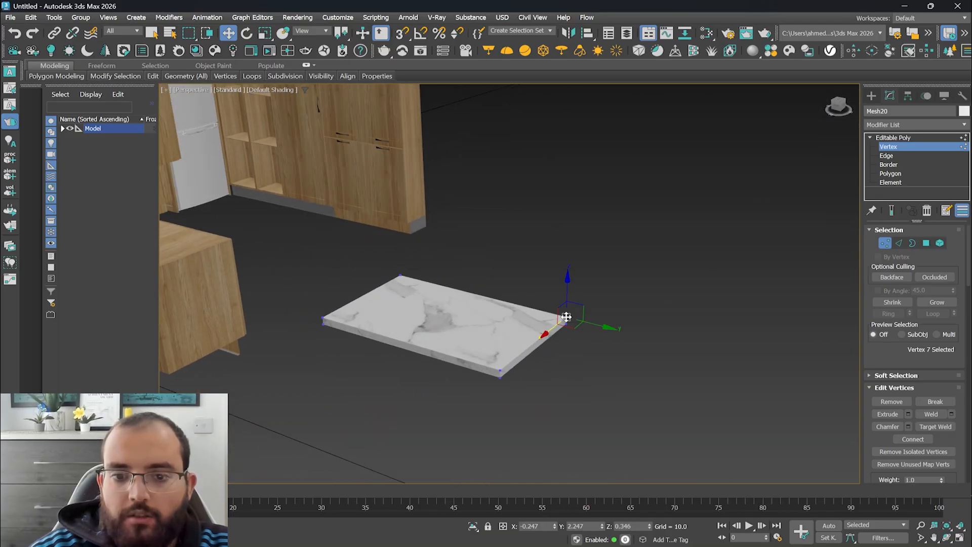
pyautogui.moveTo(567, 278); pyautogui.dragTo(562, 242)
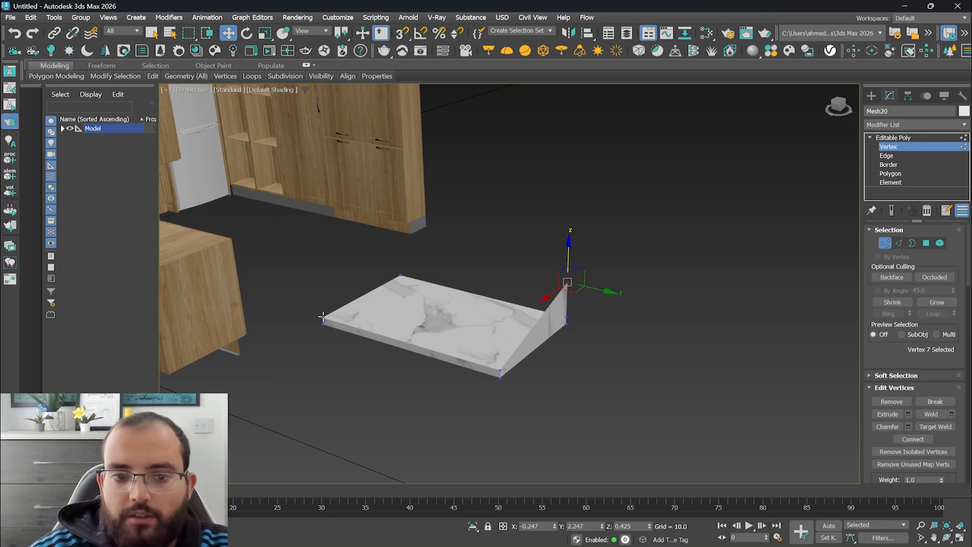
# Try raising the two top corner vertices nearest the cabinets to about Z 0.478 and 0.409, and lowering the front bottom one to about Z 0.191
pyautogui.moveTo(322, 315); pyautogui.dragTo(310, 218)
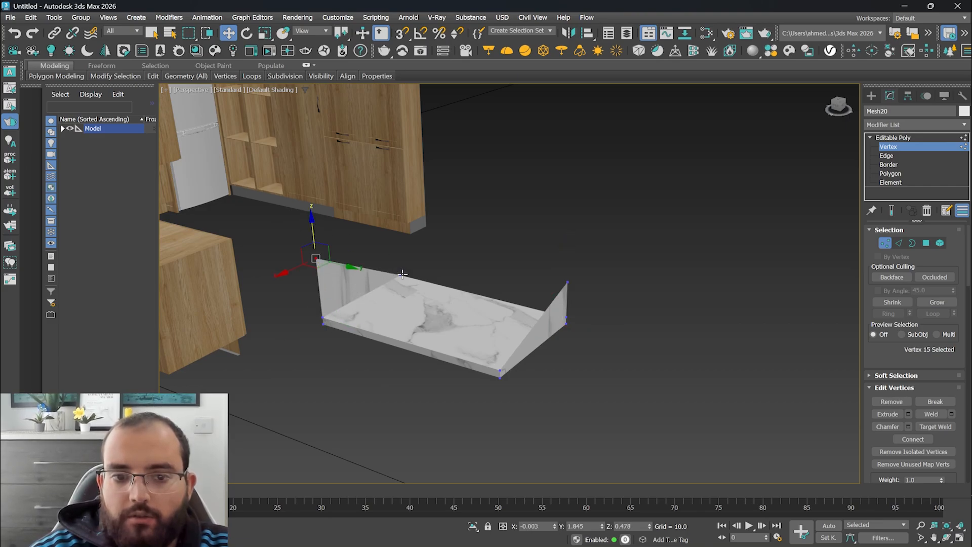
pyautogui.click(400, 275)
pyautogui.moveTo(399, 241); pyautogui.dragTo(397, 216)
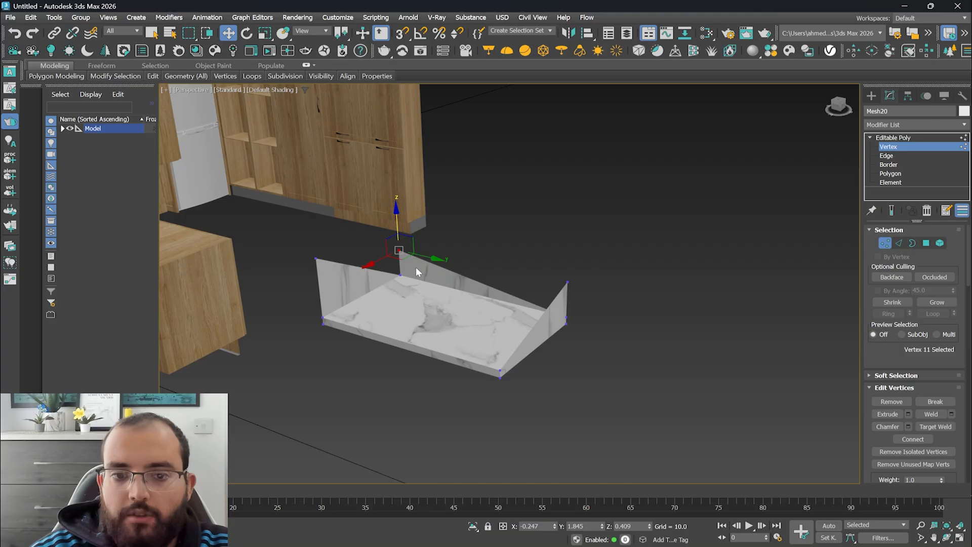
pyautogui.click(324, 324)
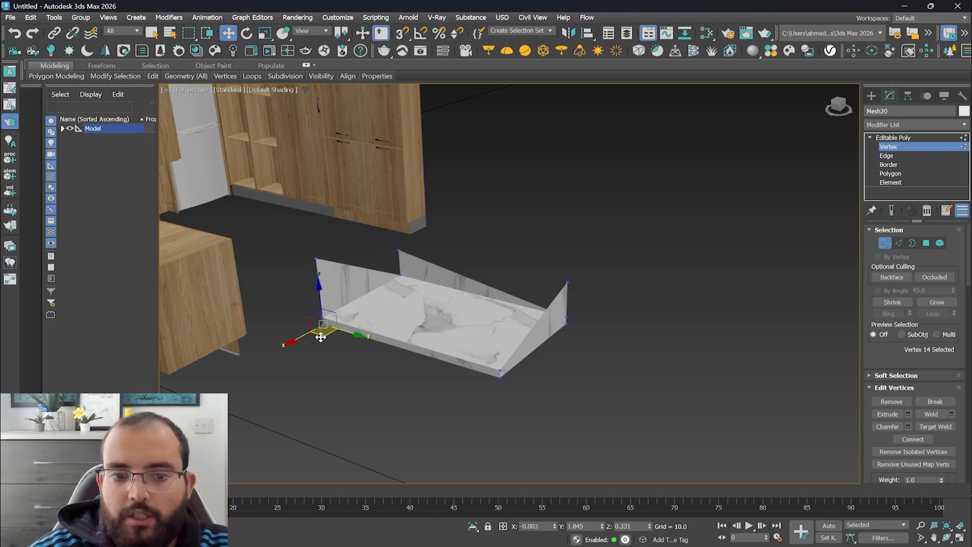
pyautogui.moveTo(321, 291); pyautogui.dragTo(327, 349)
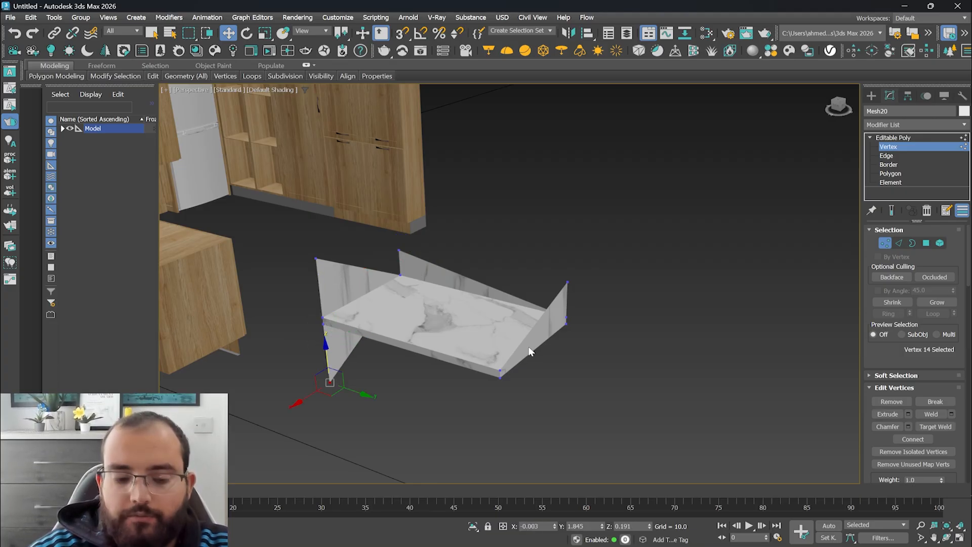
# Undo all the vertex moves on the marble slab
pyautogui.hotkey('ctrl', 'z')
pyautogui.hotkey('ctrl', 'z')
pyautogui.hotkey('ctrl', 'z')
pyautogui.hotkey('ctrl', 'z')
pyautogui.hotkey('ctrl', 'z')
pyautogui.hotkey('ctrl', 'z')
pyautogui.hotkey('ctrl', 'z')
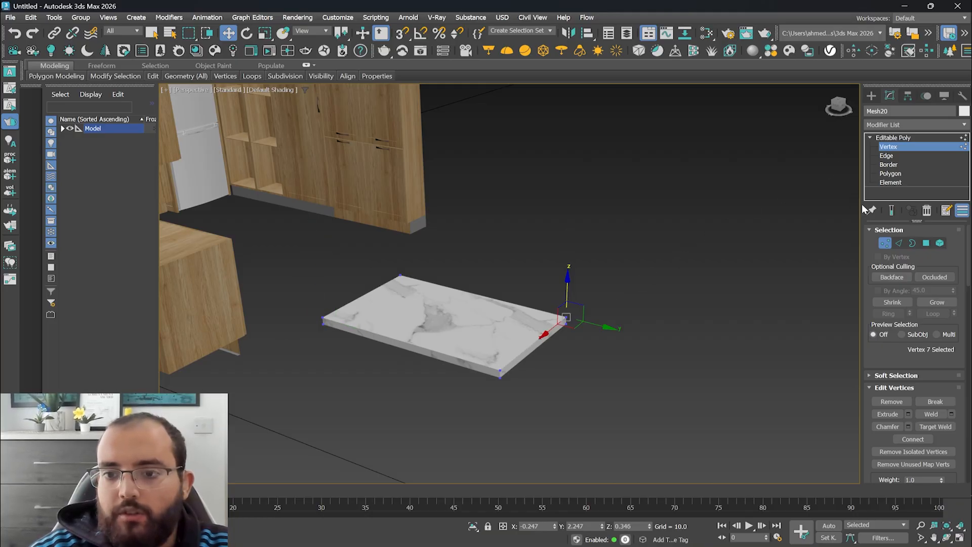
# At Edge level, select the slab's top end edge and then its long front edge, and try moving the front edge along X
pyautogui.click(893, 156)
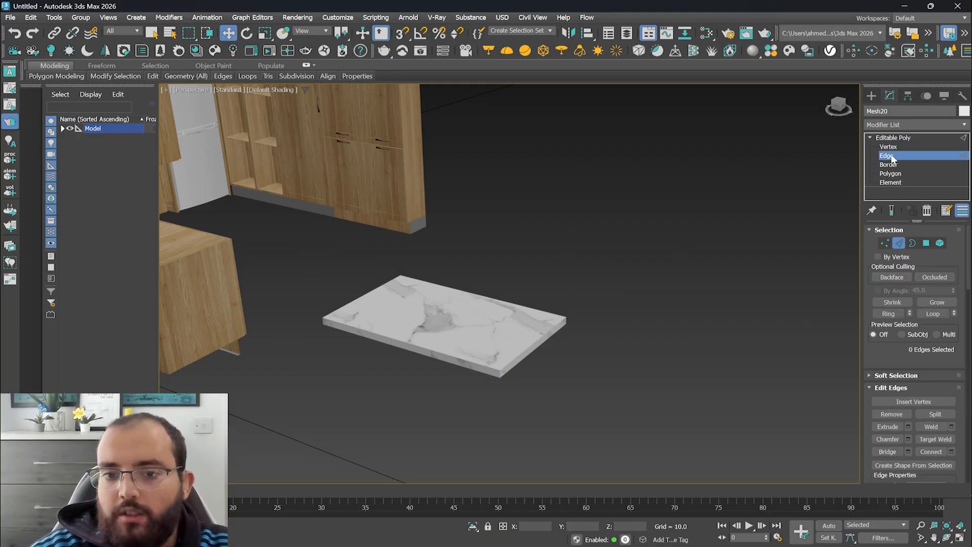
pyautogui.click(540, 338)
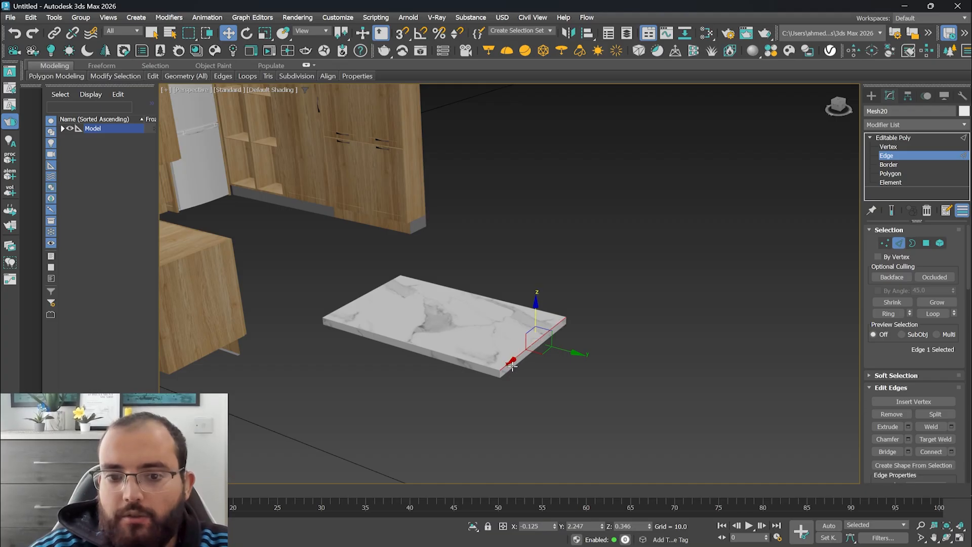
pyautogui.doubleClick(472, 363)
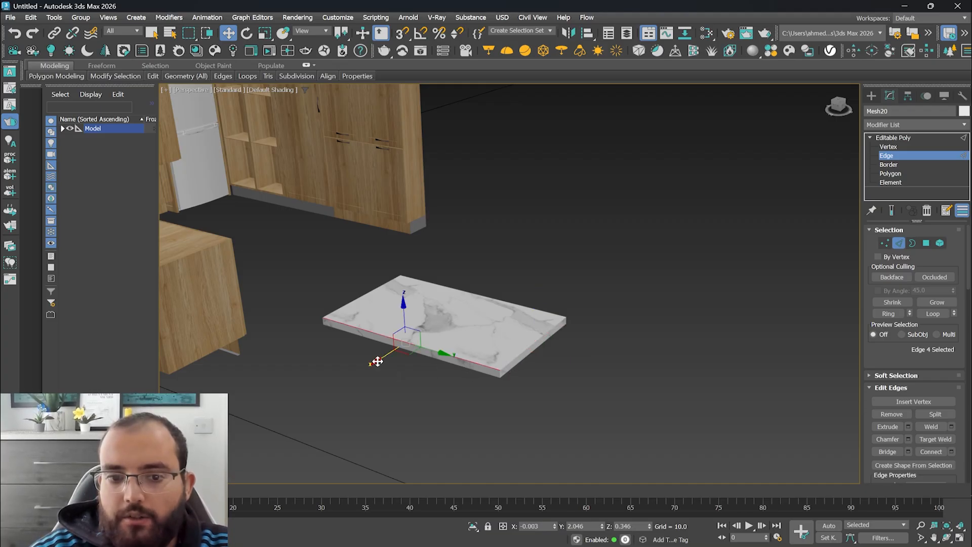
pyautogui.moveTo(377, 360); pyautogui.dragTo(405, 346)
# Try moving the top surface's end edge along Y to about 2.084 and raising its rear edge to about Z 0.412
pyautogui.click(522, 352)
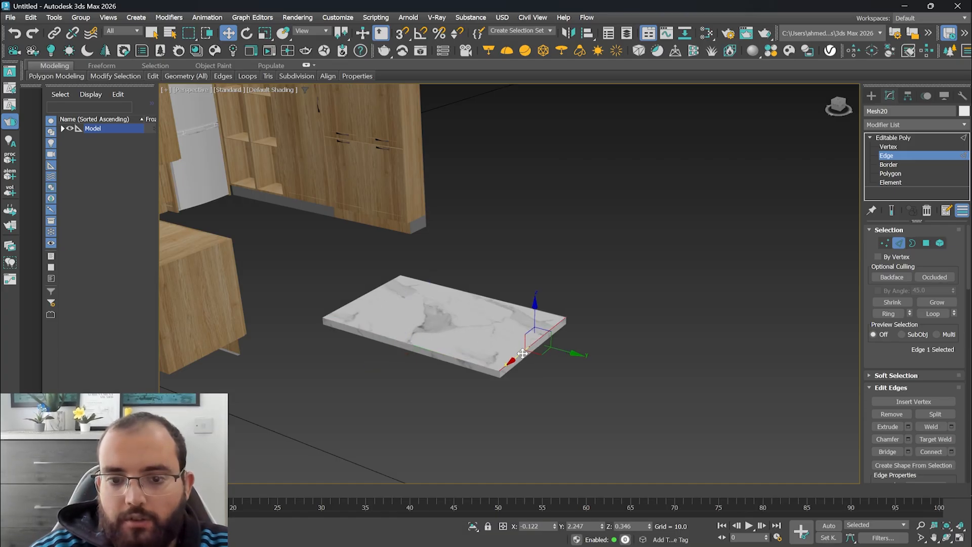
pyautogui.moveTo(571, 353); pyautogui.dragTo(501, 351)
pyautogui.click(457, 290)
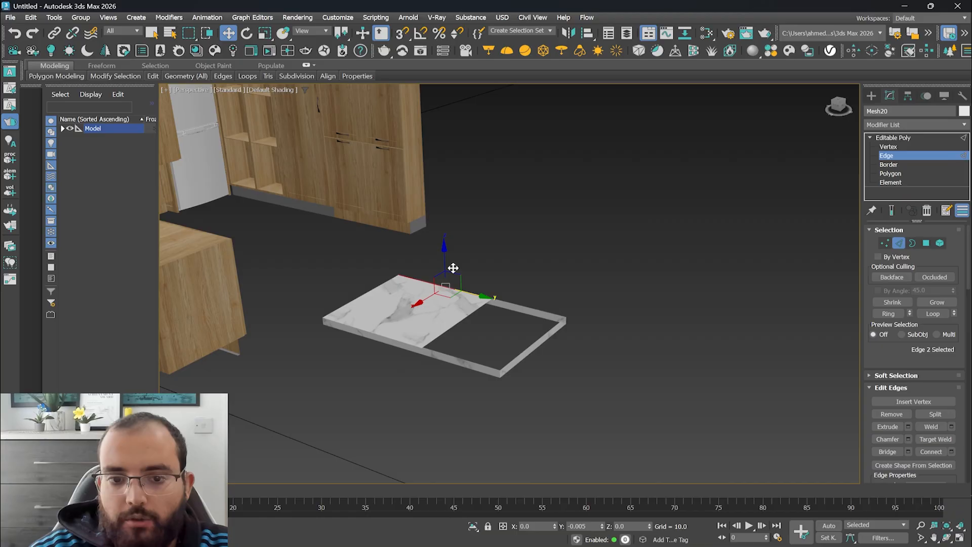
pyautogui.moveTo(443, 249); pyautogui.dragTo(431, 220)
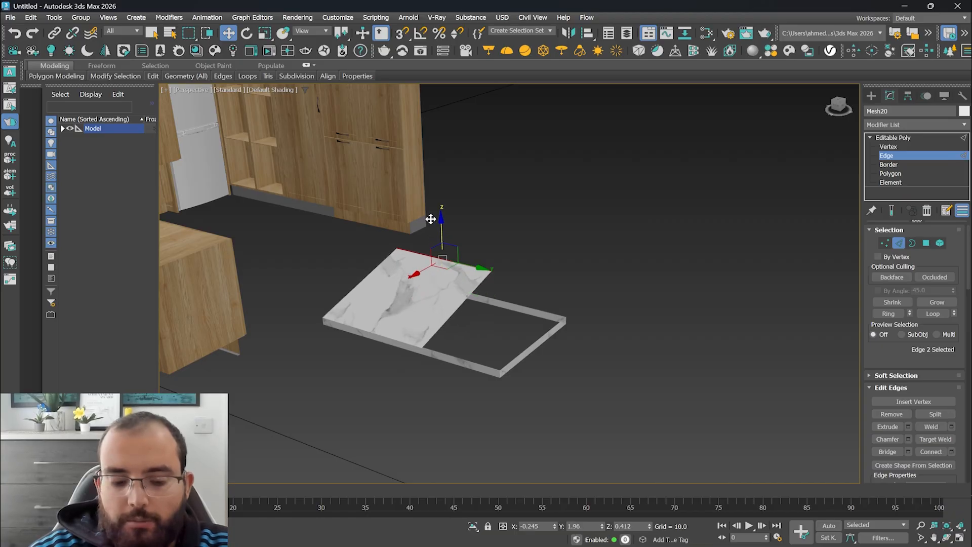
# Undo the edge moves on the slab's top surface
pyautogui.hotkey('ctrl', 'z')
pyautogui.hotkey('ctrl', 'z')
pyautogui.hotkey('ctrl', 'z')
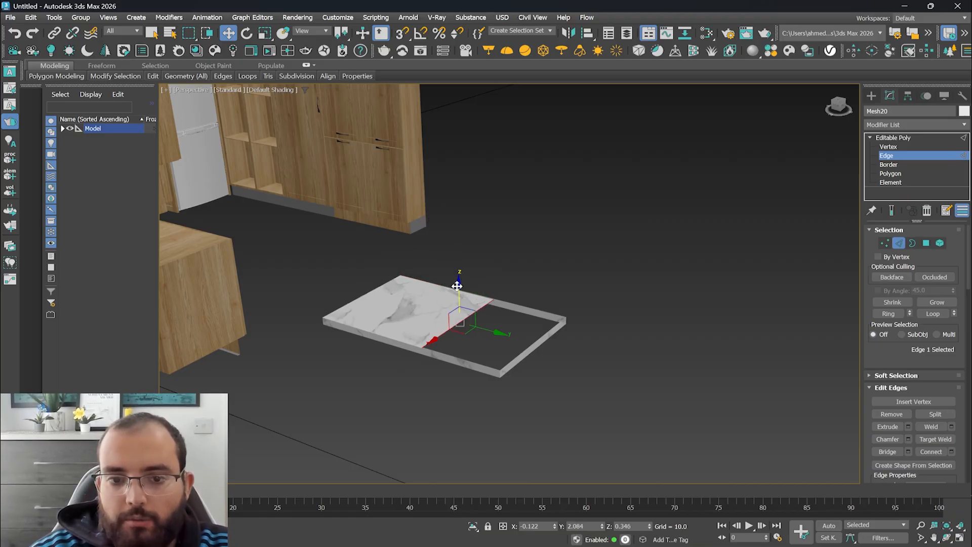
pyautogui.moveTo(457, 286); pyautogui.dragTo(548, 379)
pyautogui.hotkey('ctrl', 'z')
pyautogui.hotkey('ctrl', 'z')
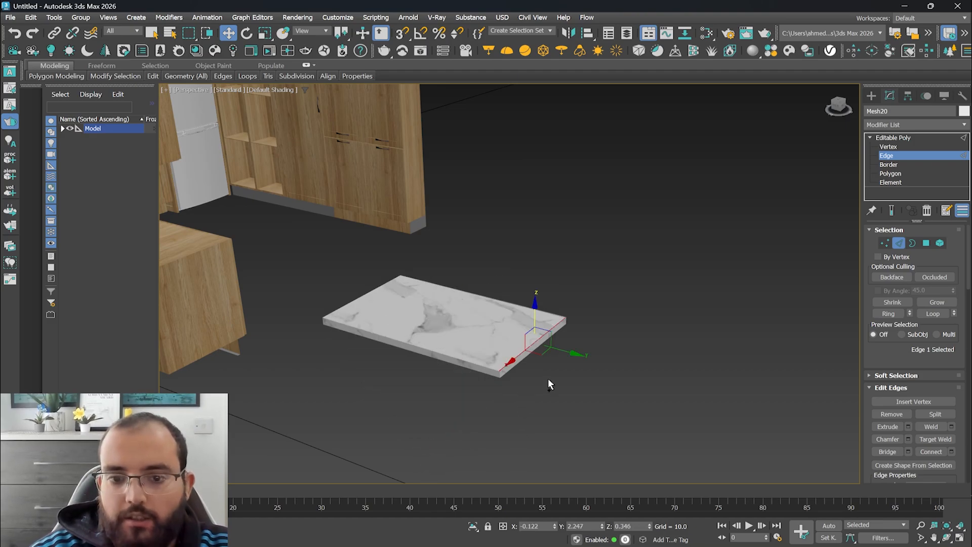
# At Border level, try pulling the slab's end face along Y to about 2.442 and its long front face along X to about 0.125
pyautogui.click(911, 165)
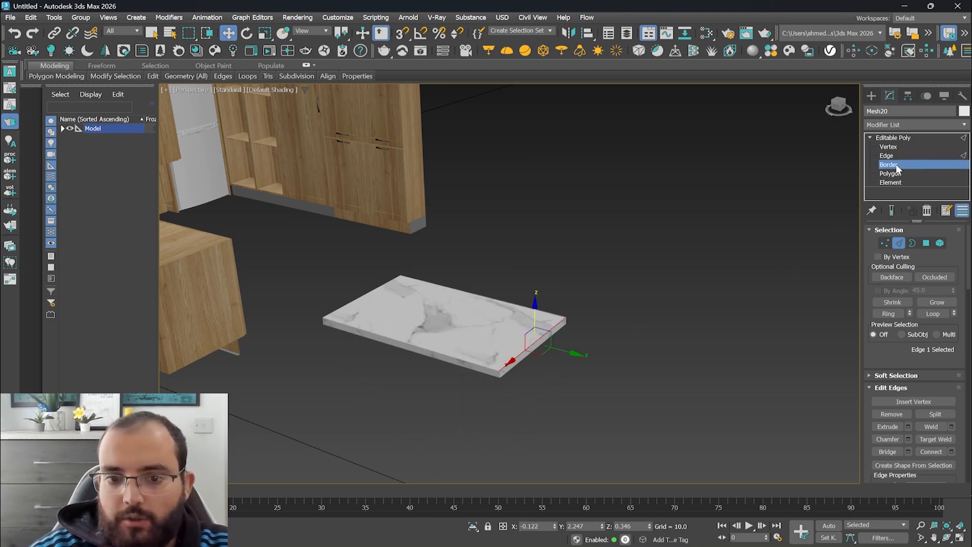
pyautogui.click(489, 368)
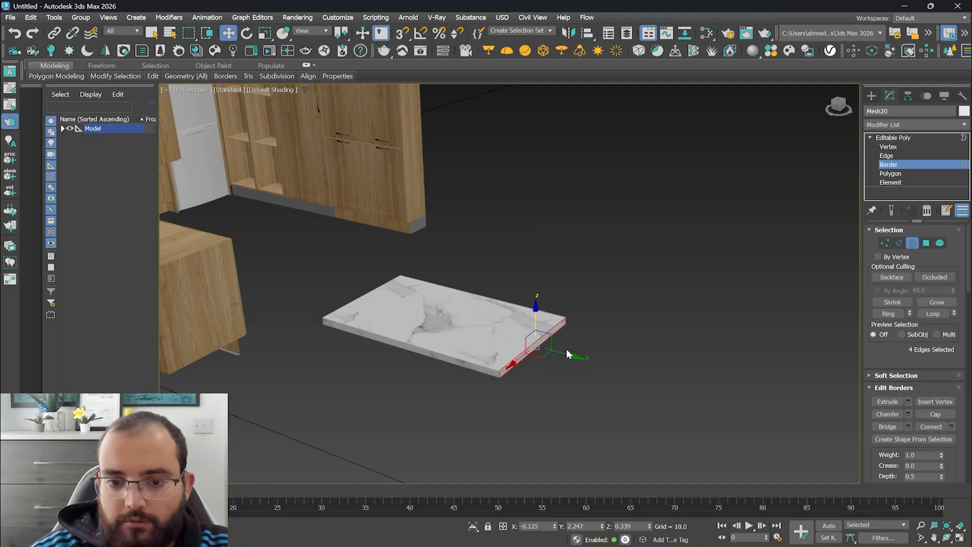
pyautogui.keyDown('shift'); pyautogui.moveTo(571, 355); pyautogui.dragTo(670, 383); pyautogui.keyUp('shift')
pyautogui.click(472, 366)
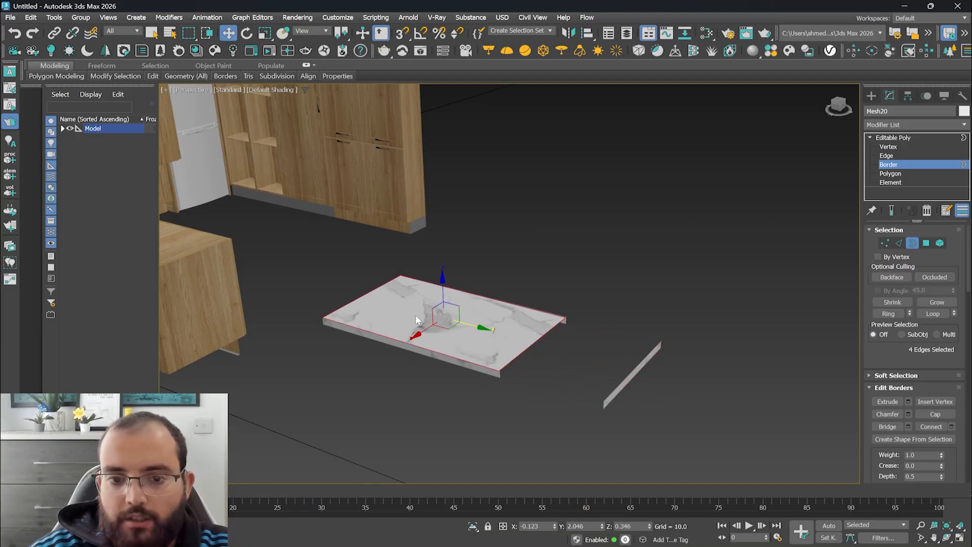
pyautogui.click(417, 338)
pyautogui.click(426, 351)
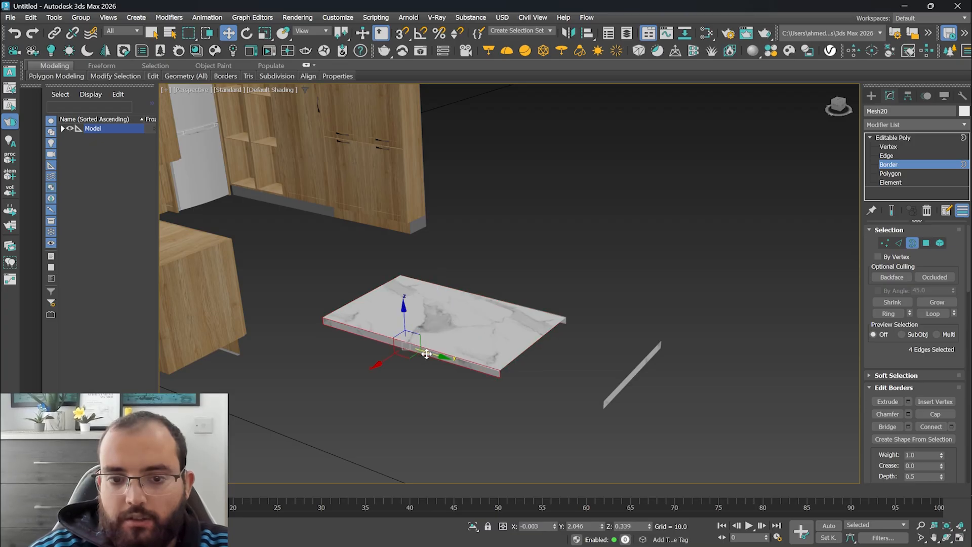
pyautogui.moveTo(375, 365); pyautogui.dragTo(329, 390)
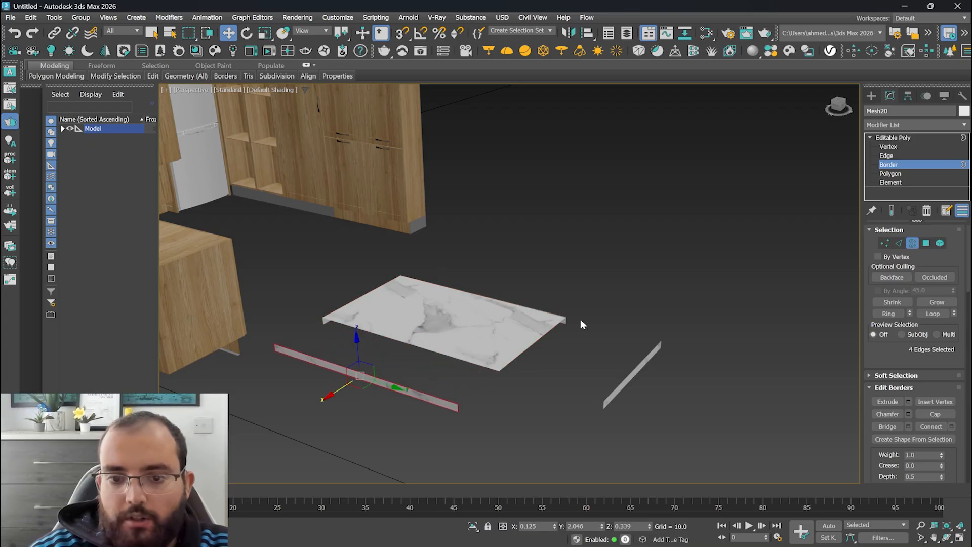
# Try moving the top face's border along X to about -0.511 and the rear face's to about -0.335, and select the remaining end face's border
pyautogui.click(565, 320)
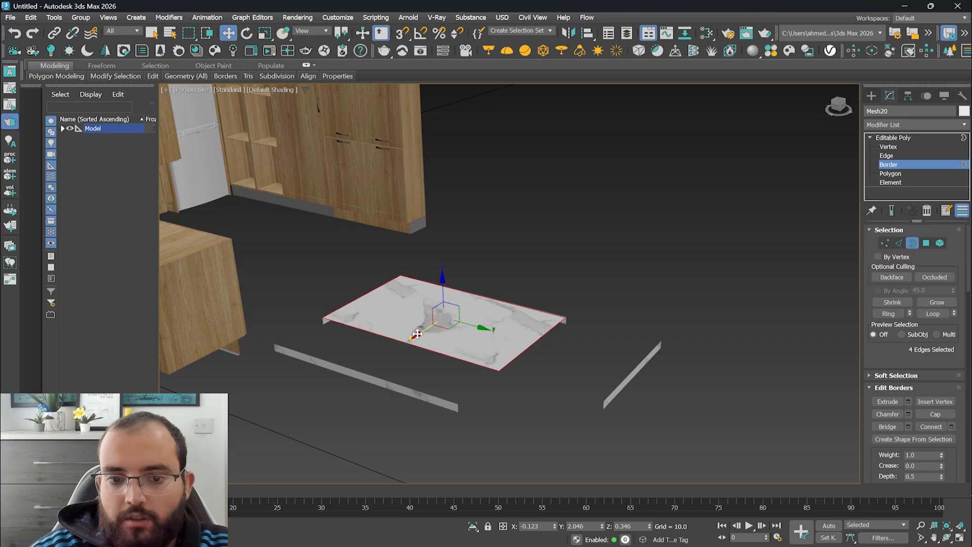
pyautogui.keyDown('shift'); pyautogui.moveTo(417, 334); pyautogui.dragTo(513, 268); pyautogui.keyUp('shift')
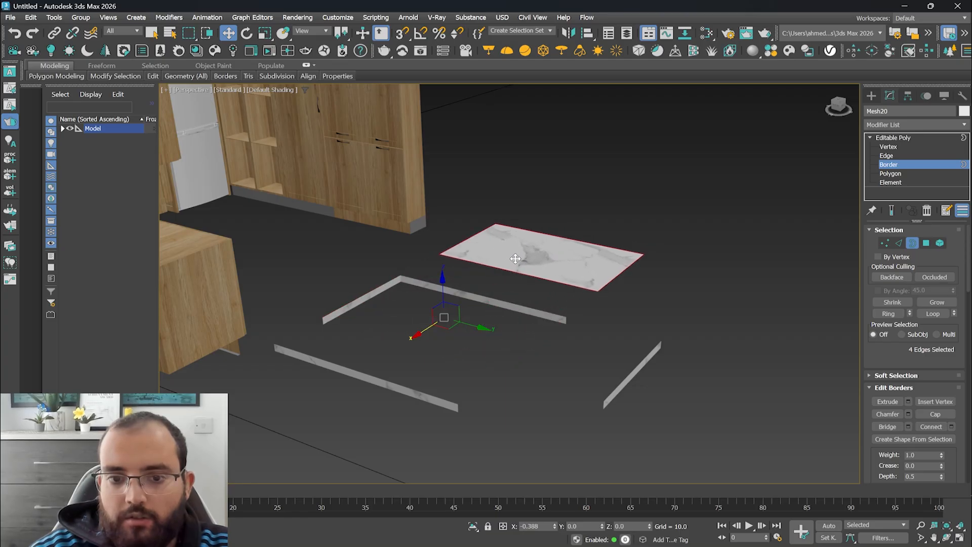
pyautogui.click(416, 283)
pyautogui.moveTo(457, 315); pyautogui.dragTo(479, 299)
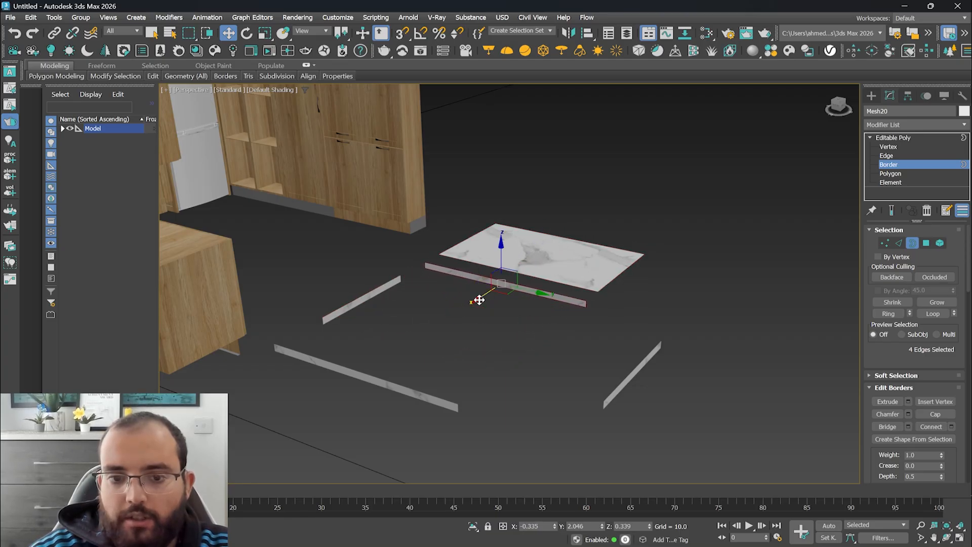
pyautogui.click(364, 301)
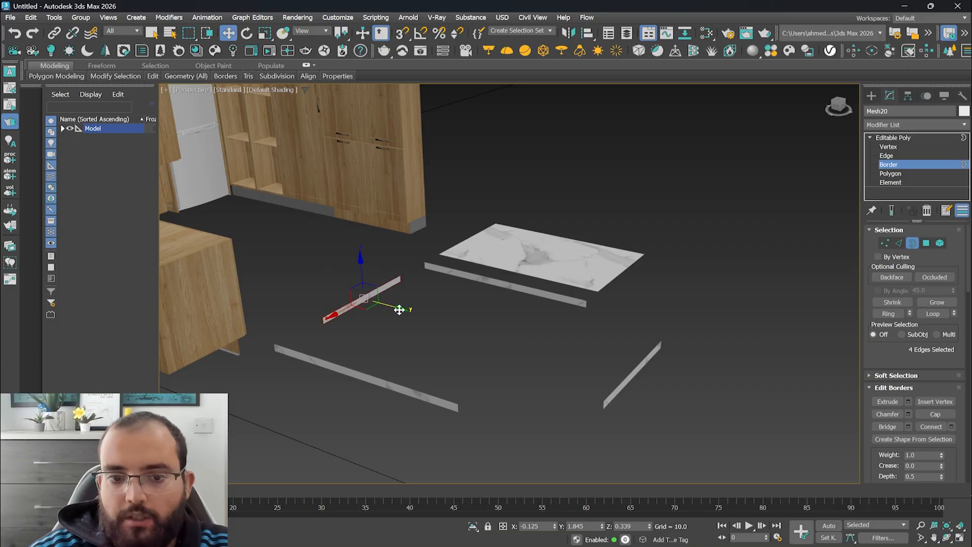
# Undo all the border moves and selections on the slab
pyautogui.hotkey('ctrl', 'z')
pyautogui.hotkey('ctrl', 'z')
pyautogui.hotkey('ctrl', 'z')
pyautogui.hotkey('ctrl', 'z')
pyautogui.hotkey('ctrl', 'z')
pyautogui.hotkey('ctrl', 'z')
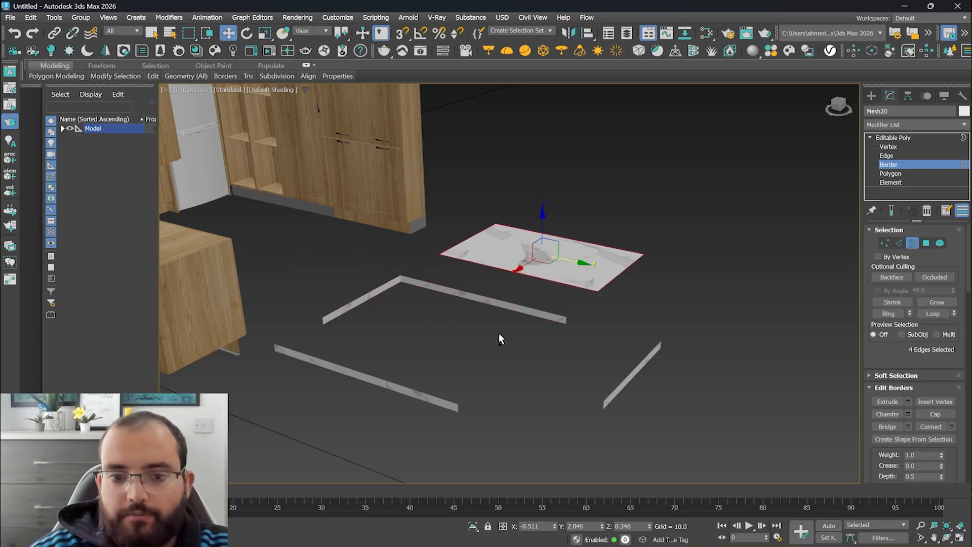
pyautogui.hotkey('ctrl', 'z')
pyautogui.hotkey('ctrl', 'z')
pyautogui.hotkey('ctrl', 'z')
pyautogui.hotkey('ctrl', 'z')
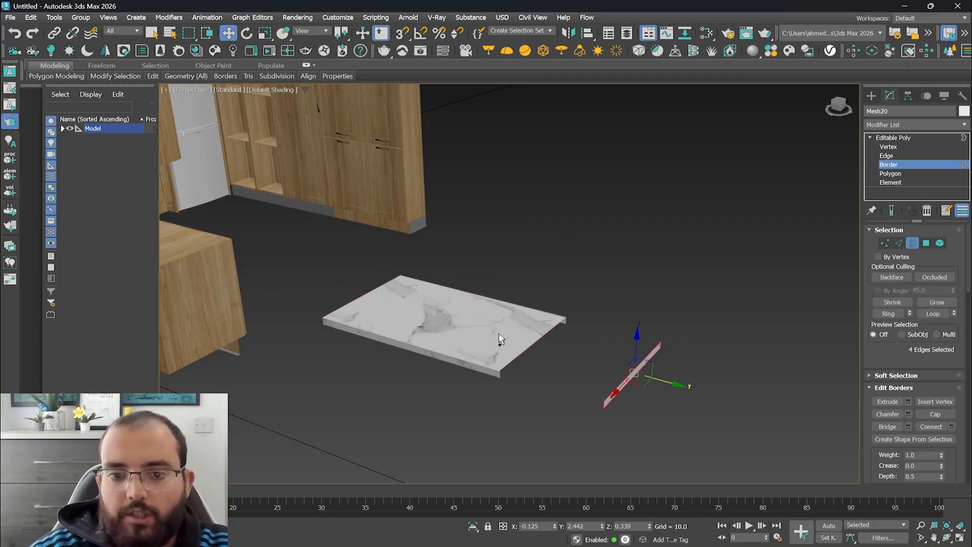
pyautogui.hotkey('ctrl', 'z')
pyautogui.hotkey('ctrl', 'z')
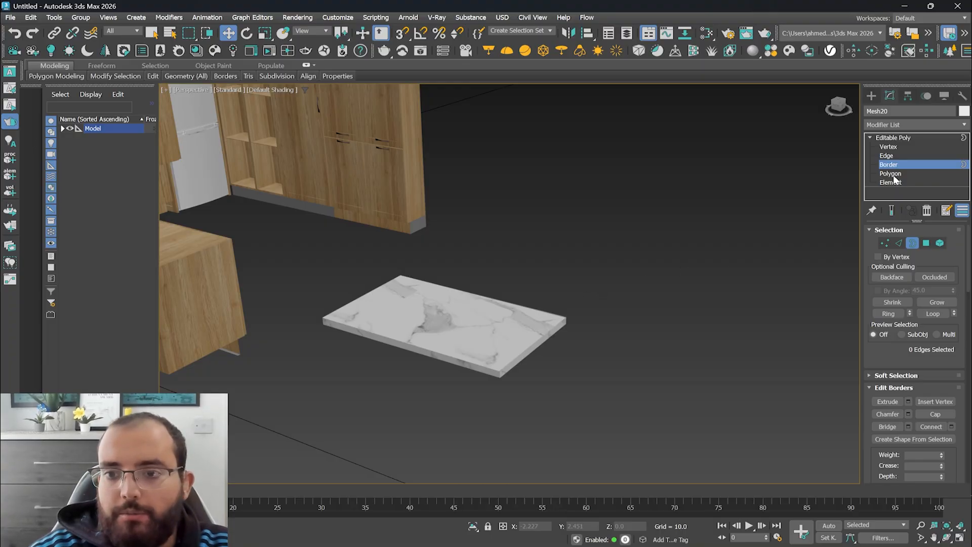
# At Polygon level, try lifting the slab's top face along Z to about 0.62
pyautogui.click(891, 173)
pyautogui.click(457, 319)
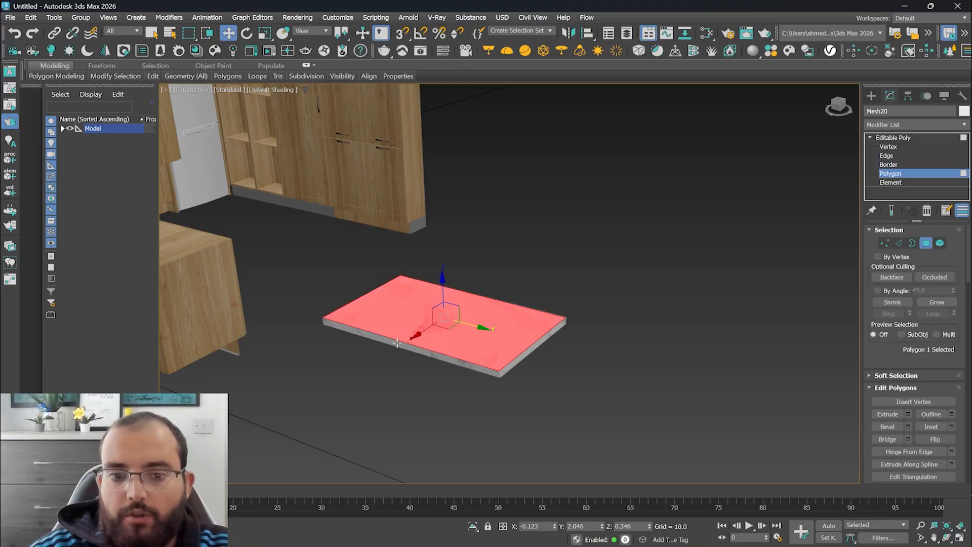
pyautogui.click(397, 345)
pyautogui.click(525, 353)
pyautogui.click(445, 335)
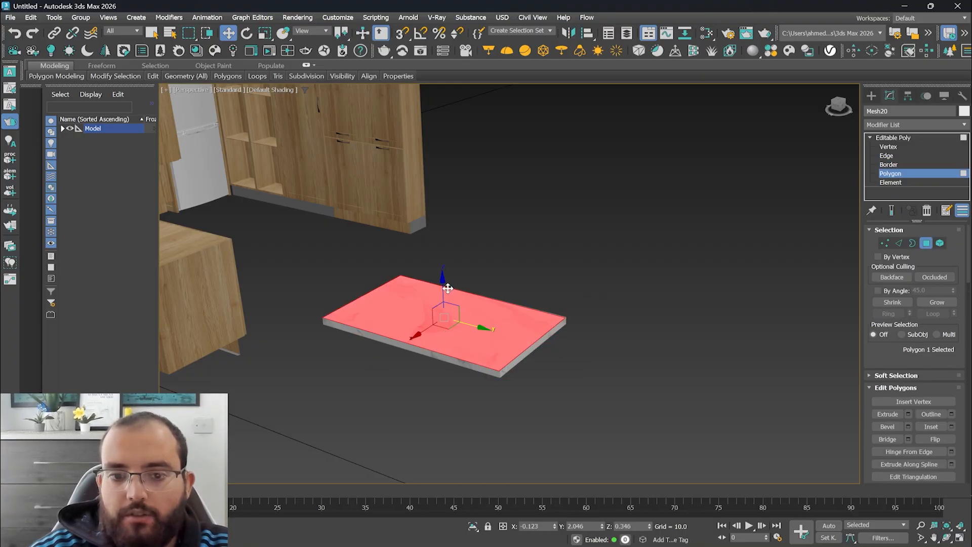
pyautogui.moveTo(448, 287); pyautogui.dragTo(468, 162)
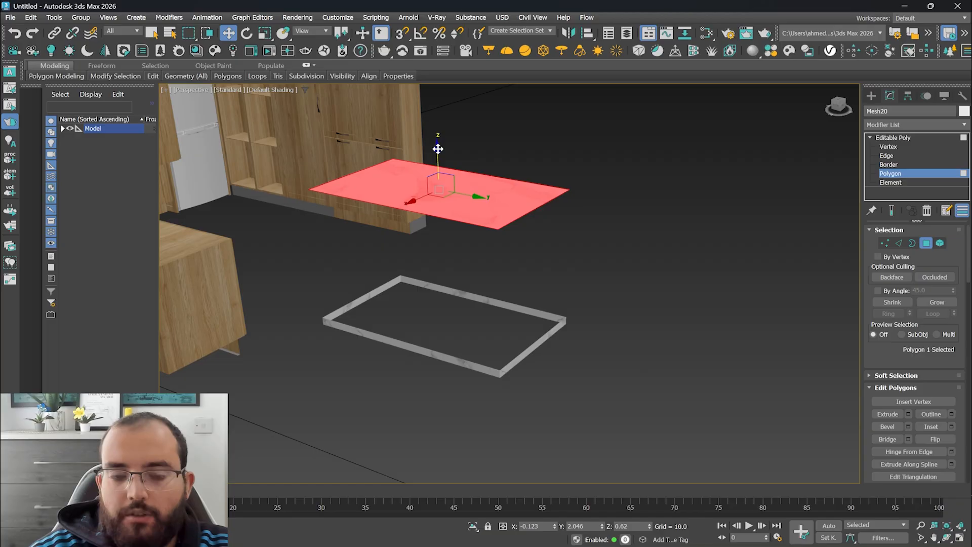
# Try extruding the lifted face up to Z about 0.812 and pushing it down to about 0.104, and undo the top-face edits
pyautogui.keyDown('shift'); pyautogui.moveTo(438, 148); pyautogui.dragTo(470, 97); pyautogui.keyUp('shift')
pyautogui.scroll(-3, 460, 237)
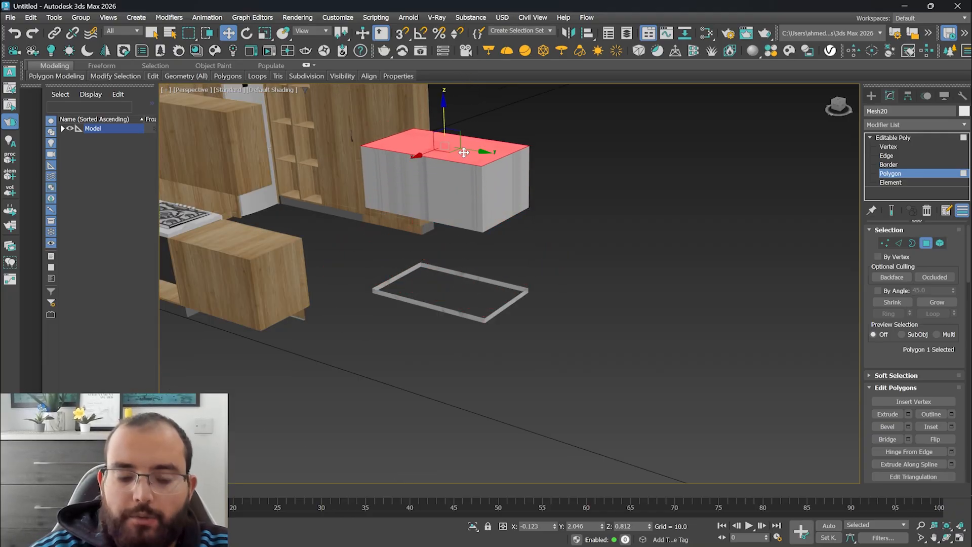
pyautogui.moveTo(464, 152); pyautogui.dragTo(485, 320)
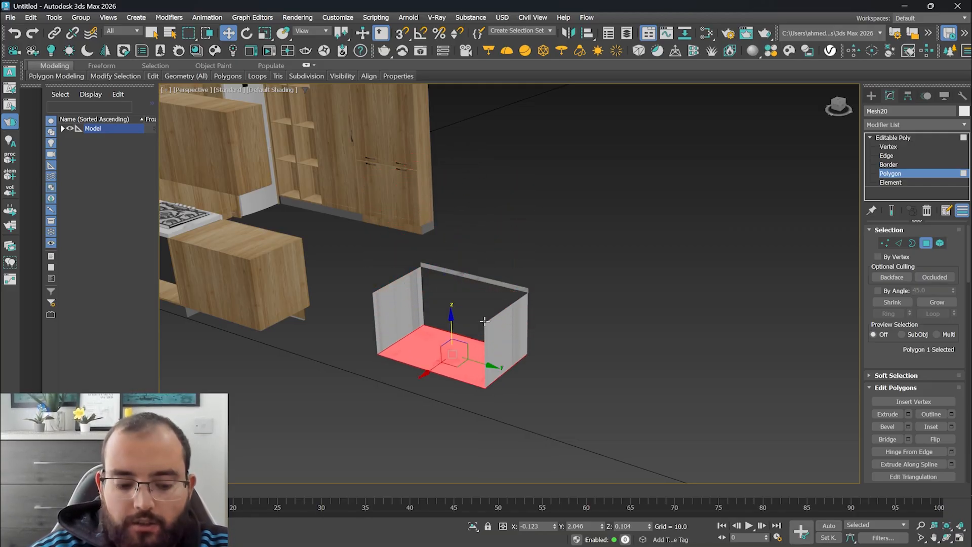
pyautogui.hotkey('ctrl', 'z')
# Try extruding the slab's end face to Y about 2.527, the new front face outward, and the original front face to X about 0.23
pyautogui.scroll(3, 496, 314)
pyautogui.click(498, 310)
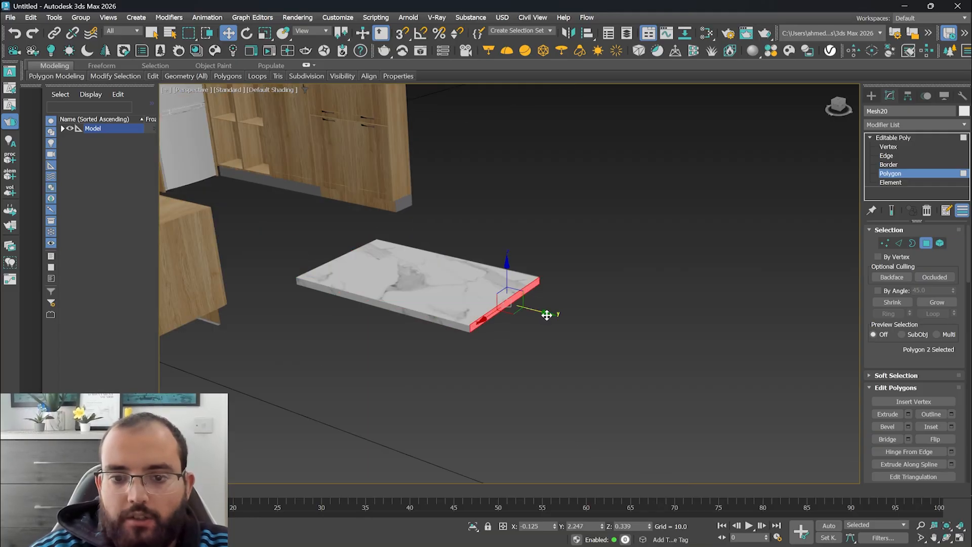
pyautogui.moveTo(548, 313); pyautogui.dragTo(693, 327)
pyautogui.click(588, 360)
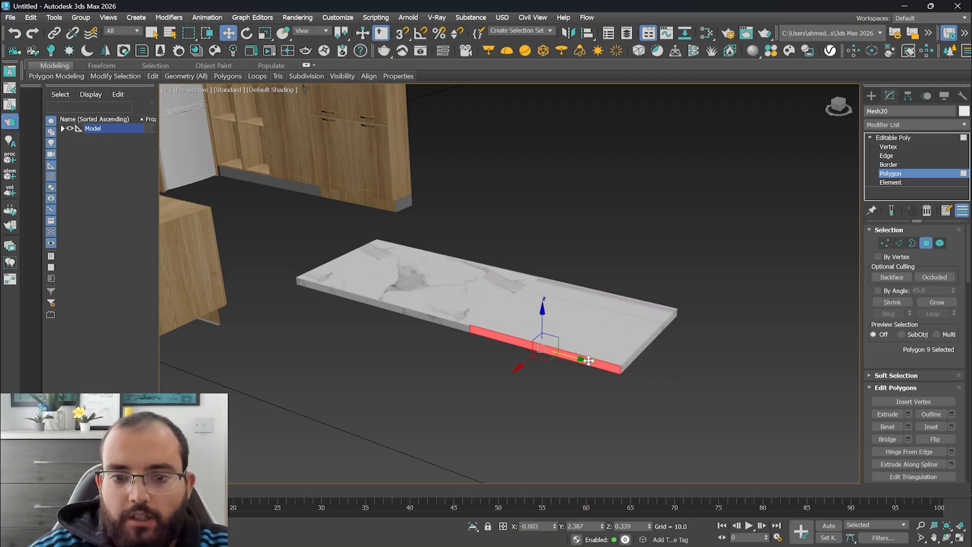
pyautogui.moveTo(516, 368); pyautogui.dragTo(424, 431)
pyautogui.click(389, 316)
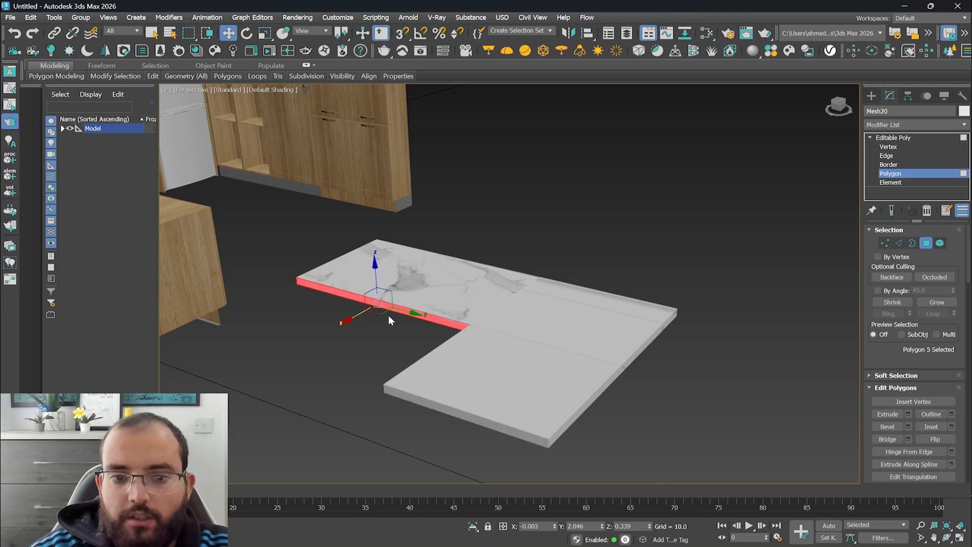
pyautogui.moveTo(352, 317); pyautogui.dragTo(257, 394)
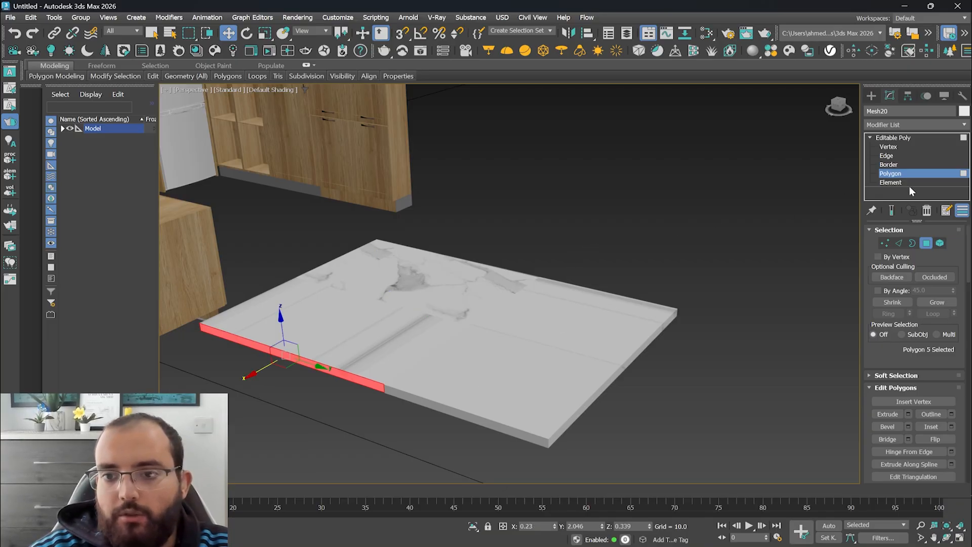
# Undo the polygon extrusions on the slab's end and front faces
pyautogui.hotkey('ctrl', 'z')
pyautogui.hotkey('ctrl', 'z')
pyautogui.hotkey('ctrl', 'z')
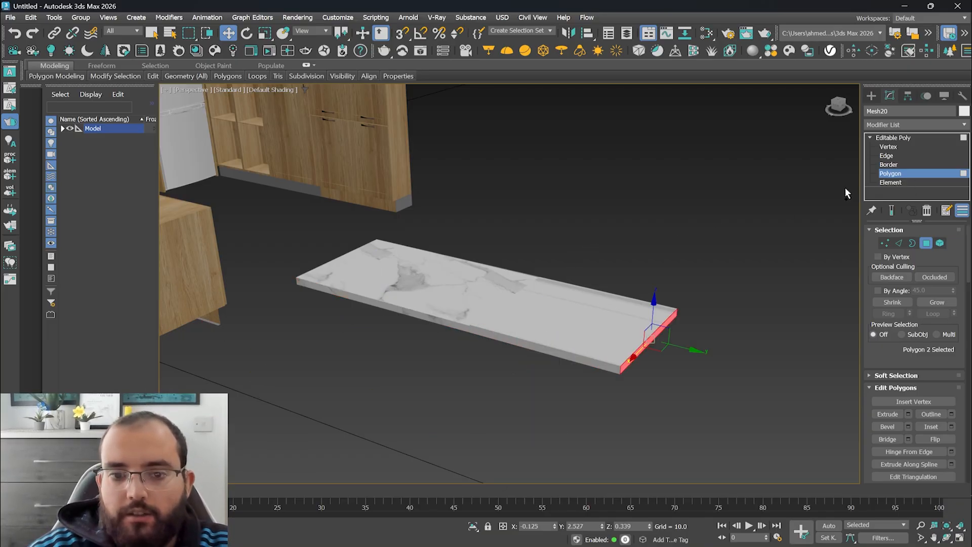
# At Element level, select the slab's top, end and front faces individually, and all its faces together
pyautogui.click(892, 183)
pyautogui.click(434, 292)
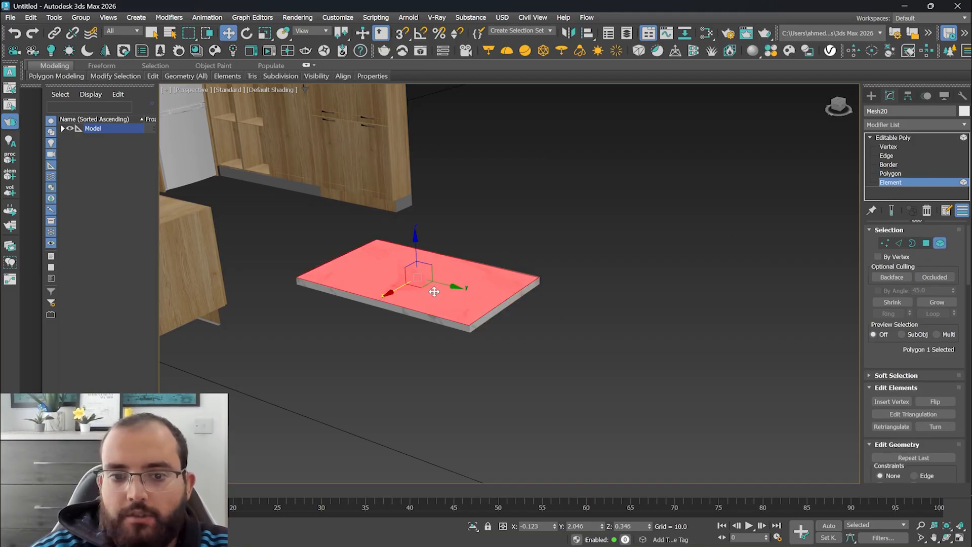
pyautogui.click(559, 306)
pyautogui.click(457, 284)
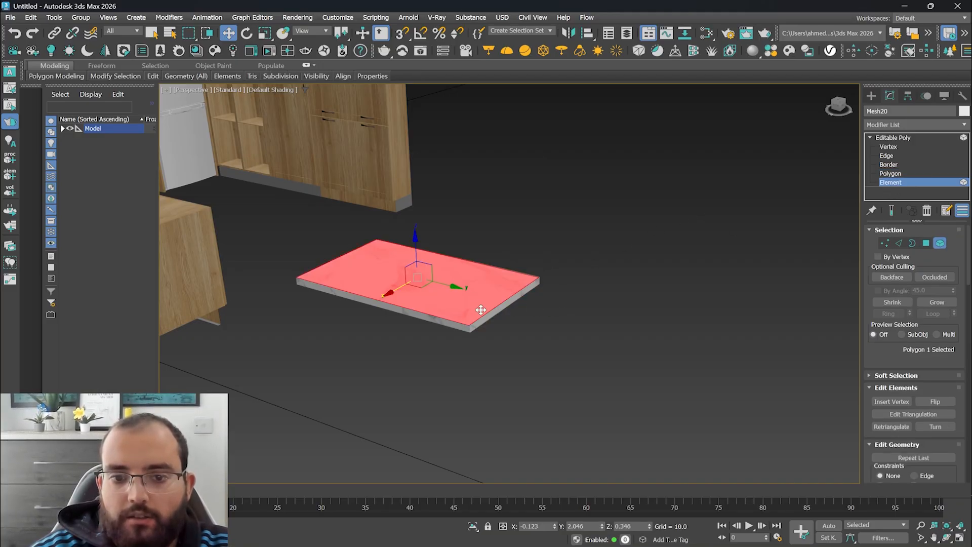
pyautogui.click(487, 321)
pyautogui.click(480, 319)
pyautogui.click(453, 324)
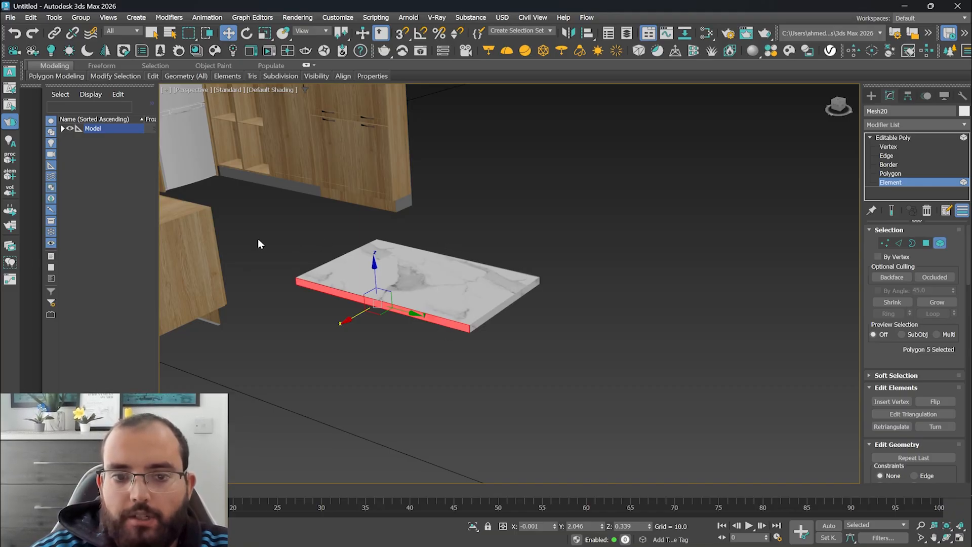
pyautogui.moveTo(487, 296); pyautogui.dragTo(488, 298)
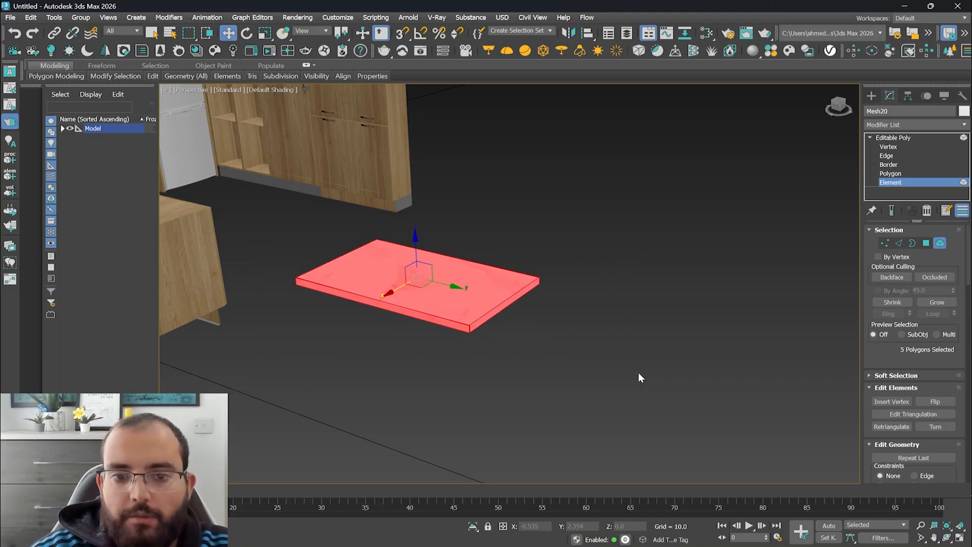
# Try moving the slab's top-face element along Y, undo the move and clear the selection
pyautogui.click(599, 319)
pyautogui.click(471, 285)
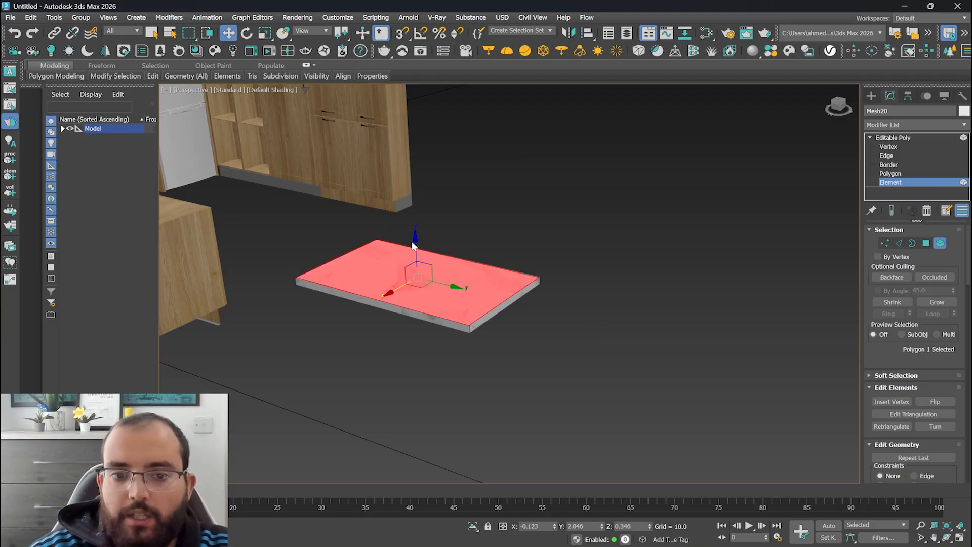
pyautogui.moveTo(456, 288); pyautogui.dragTo(579, 299)
pyautogui.hotkey('ctrl', 'z')
pyautogui.click(575, 297)
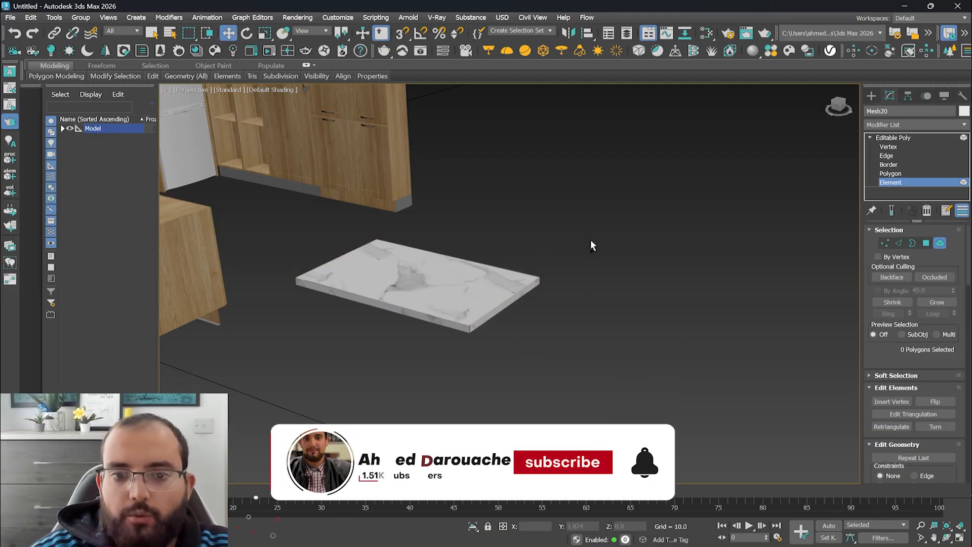
# Undo the earlier slab edits and moves until the marble slab sits back on the base cabinet
pyautogui.hotkey('ctrl', 'z')
pyautogui.scroll(-5, 593, 322)
pyautogui.hotkey('ctrl', 'z')
pyautogui.hotkey('ctrl', 'z')
pyautogui.hotkey('ctrl', 'z')
pyautogui.hotkey('ctrl', 'z')
pyautogui.hotkey('ctrl', 'z')
pyautogui.hotkey('ctrl', 'z')
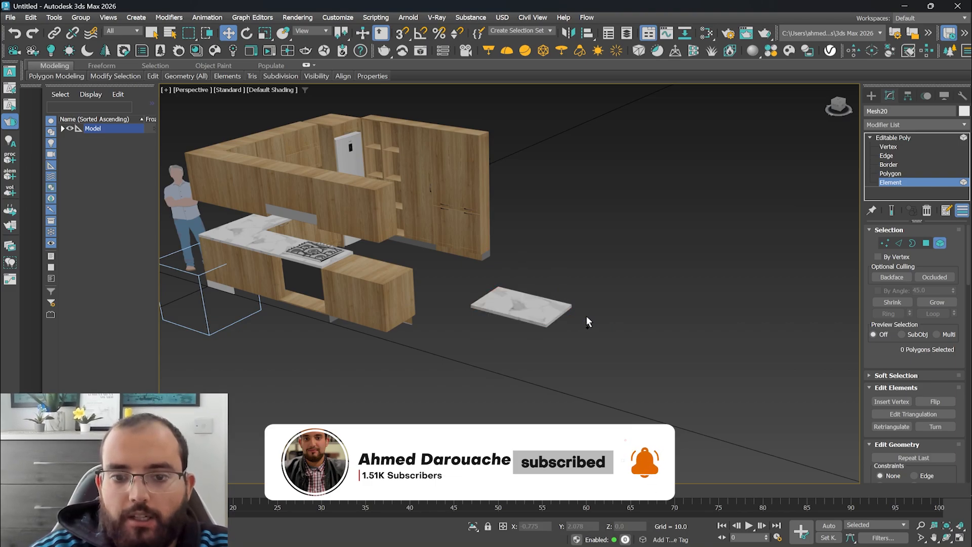
pyautogui.hotkey('ctrl', 'z')
pyautogui.hotkey('ctrl', 'z')
pyautogui.hotkey('ctrl', 'z')
pyautogui.hotkey('ctrl', 'z')
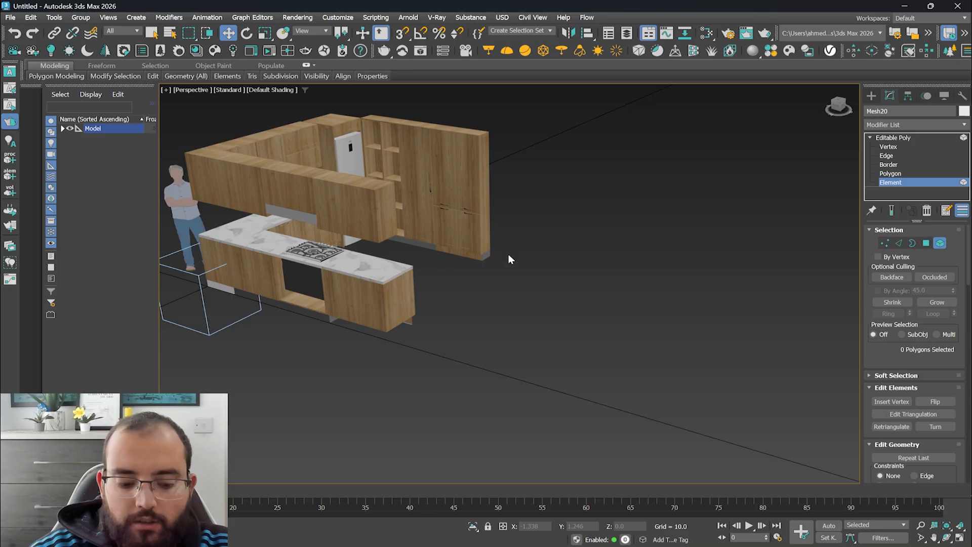
# Leave sub-object editing, select the sink with its faucets, and move it out of the kitchen along Y to about 1.953
pyautogui.keyDown('alt'); pyautogui.moveTo(508, 253); pyautogui.dragTo(466, 232, button='middle'); pyautogui.keyUp('alt')
pyautogui.scroll(3, 484, 228)
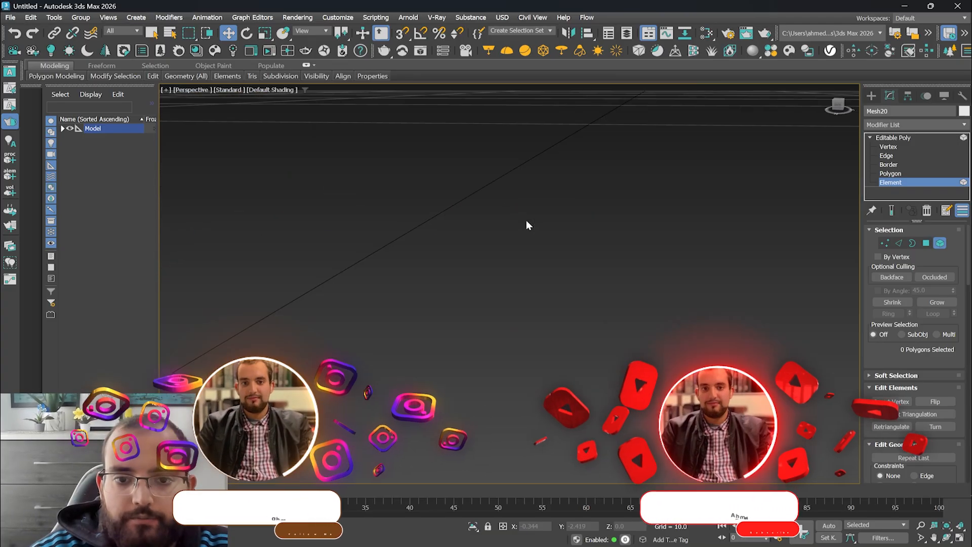
pyautogui.scroll(3, 538, 241)
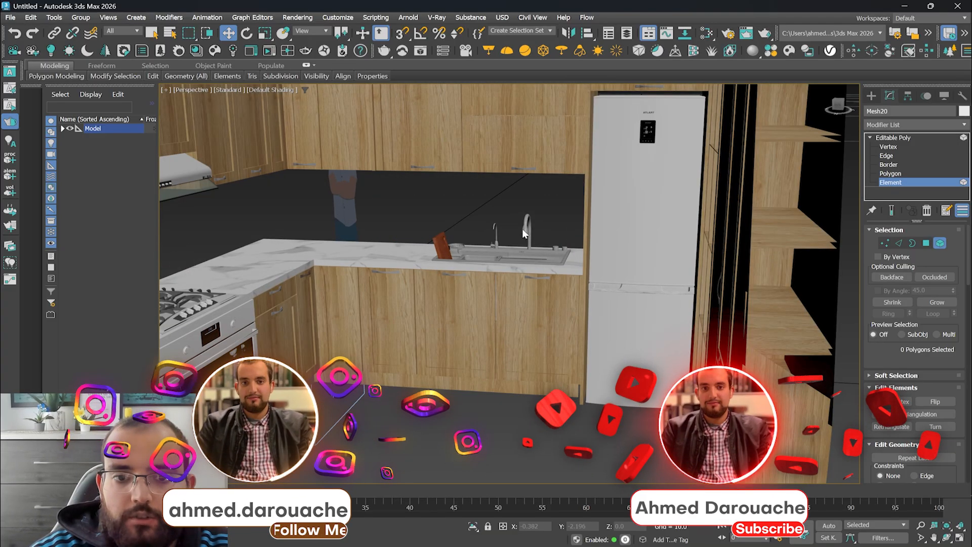
pyautogui.click(871, 96)
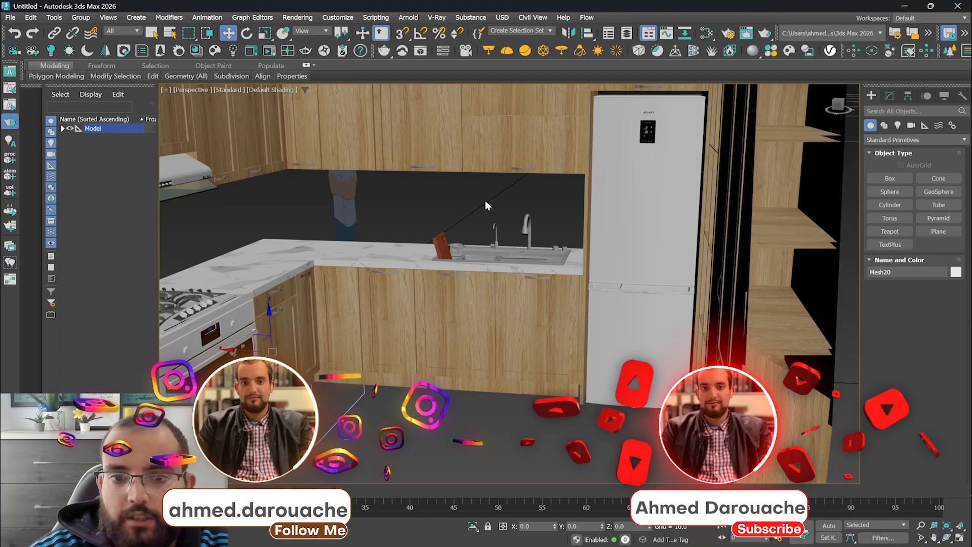
pyautogui.click(526, 234)
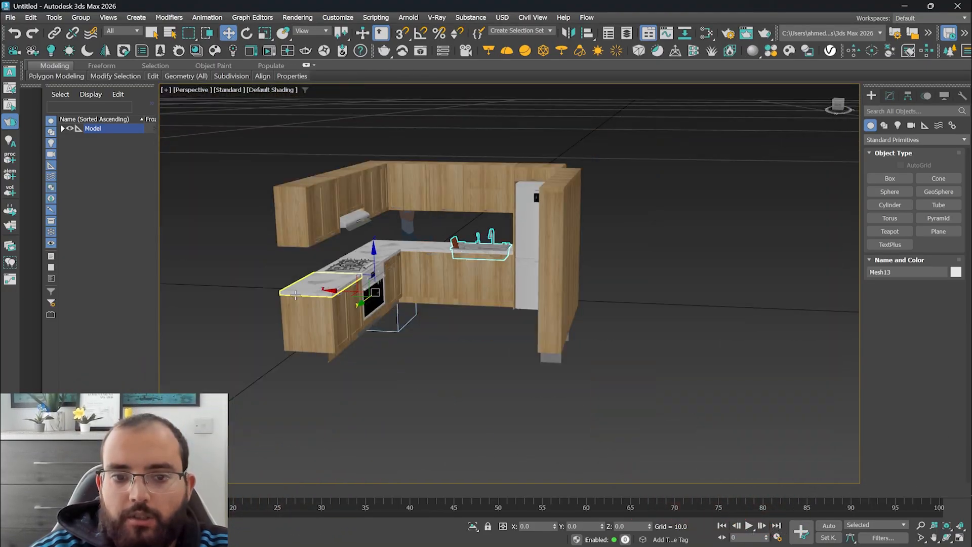
pyautogui.moveTo(359, 303); pyautogui.dragTo(215, 409)
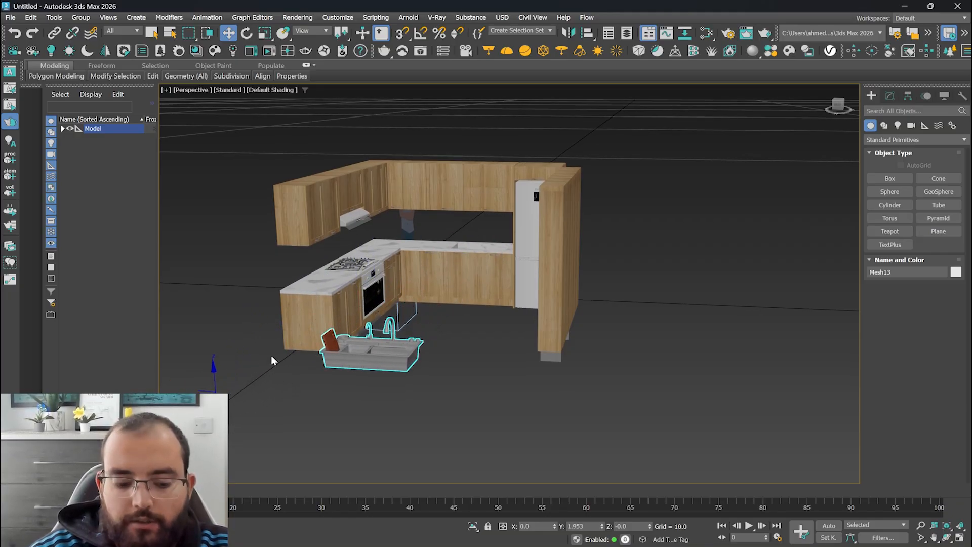
# Convert the sink with its faucets to an Editable Poly
pyautogui.keyDown('alt'); pyautogui.moveTo(271, 359); pyautogui.dragTo(314, 363, button='middle'); pyautogui.keyUp('alt')
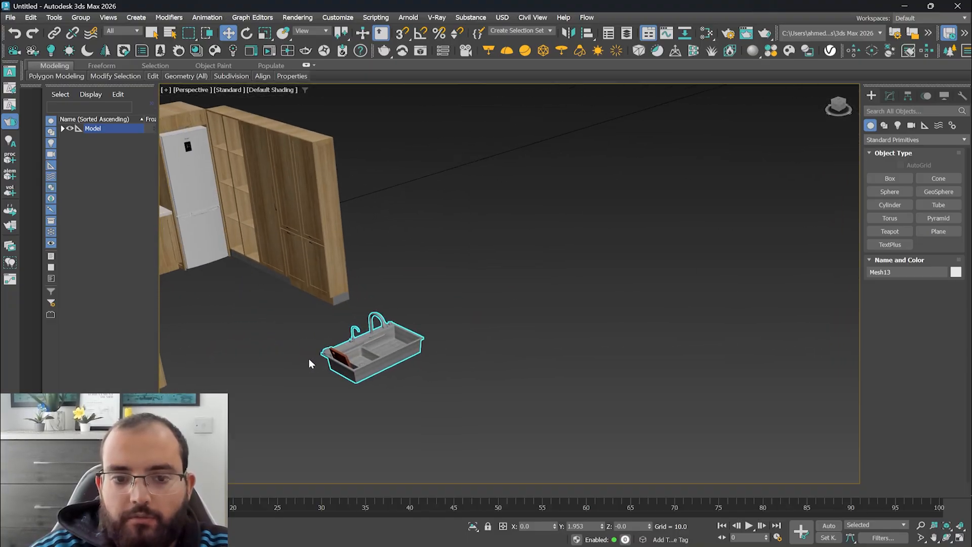
pyautogui.scroll(5, 309, 357)
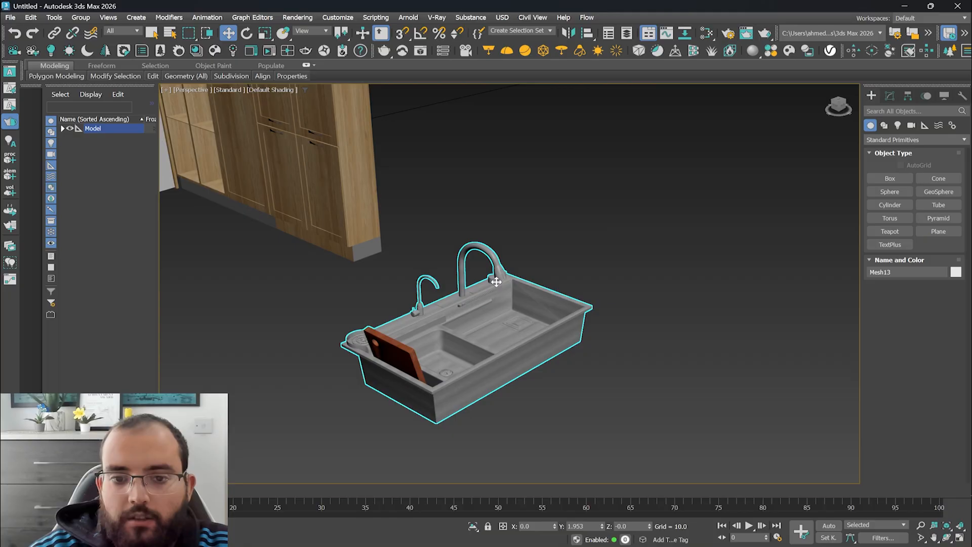
pyautogui.keyDown('alt'); pyautogui.moveTo(496, 282); pyautogui.dragTo(525, 240, button='middle'); pyautogui.keyUp('alt')
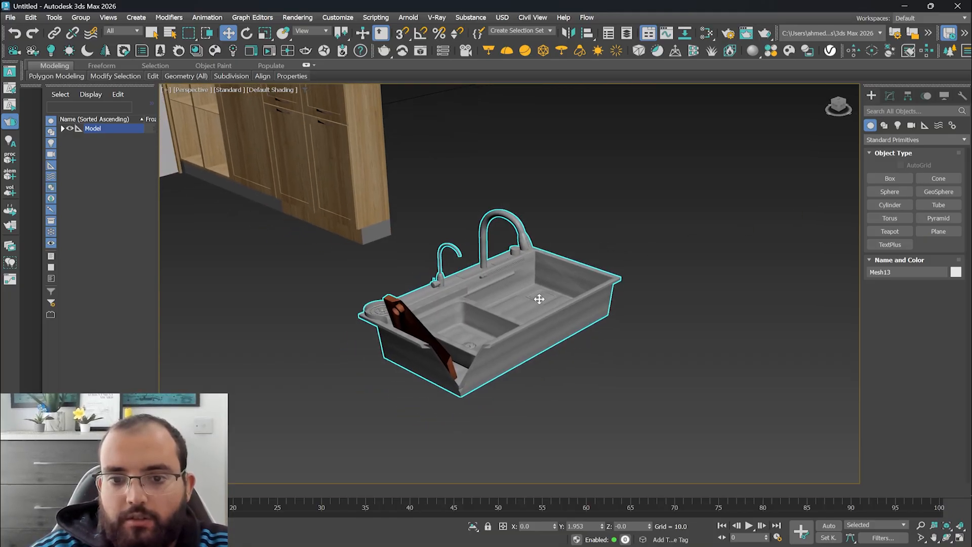
pyautogui.rightClick(535, 279)
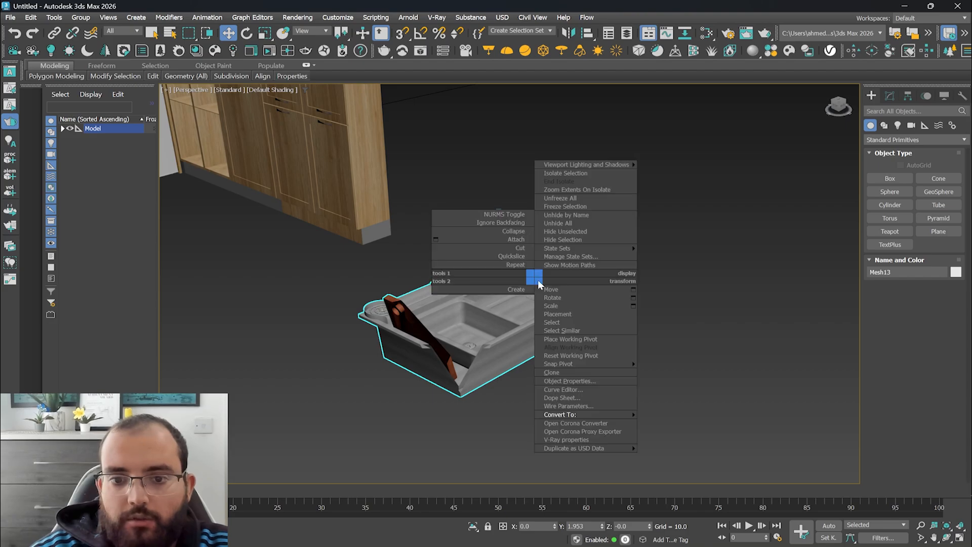
pyautogui.moveTo(602, 414)
pyautogui.click(656, 423)
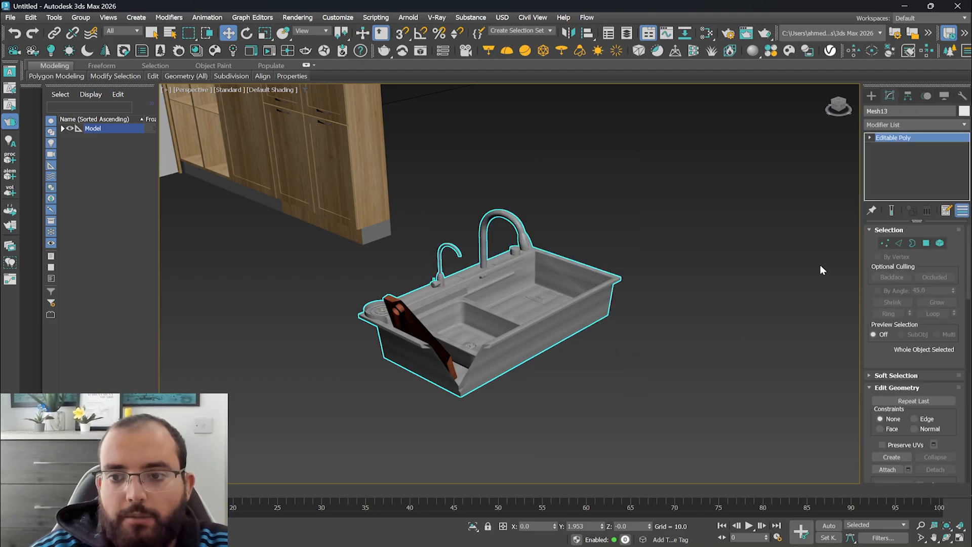
# At Vertex level, raise the sink rim's outer corner vertex along Z to about 0.437
pyautogui.press('1')
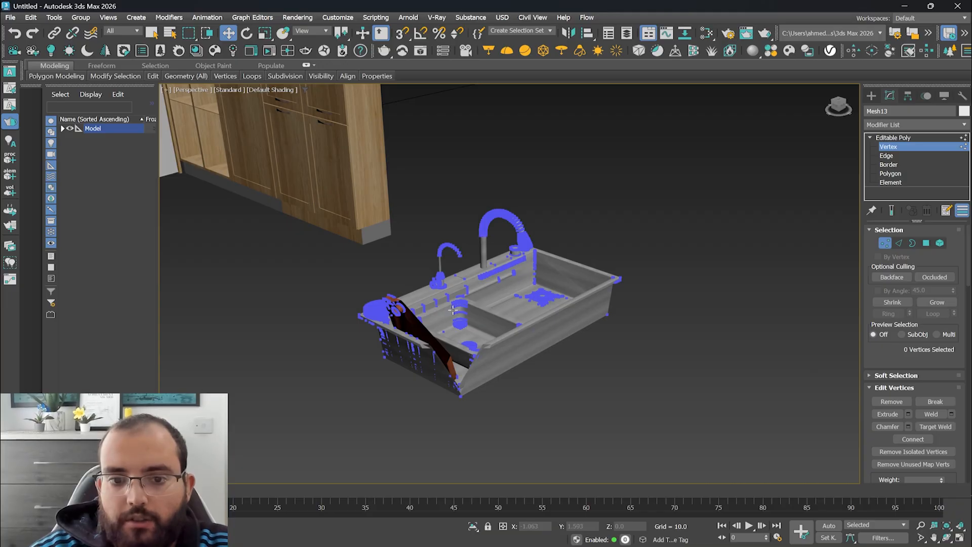
pyautogui.click(621, 277)
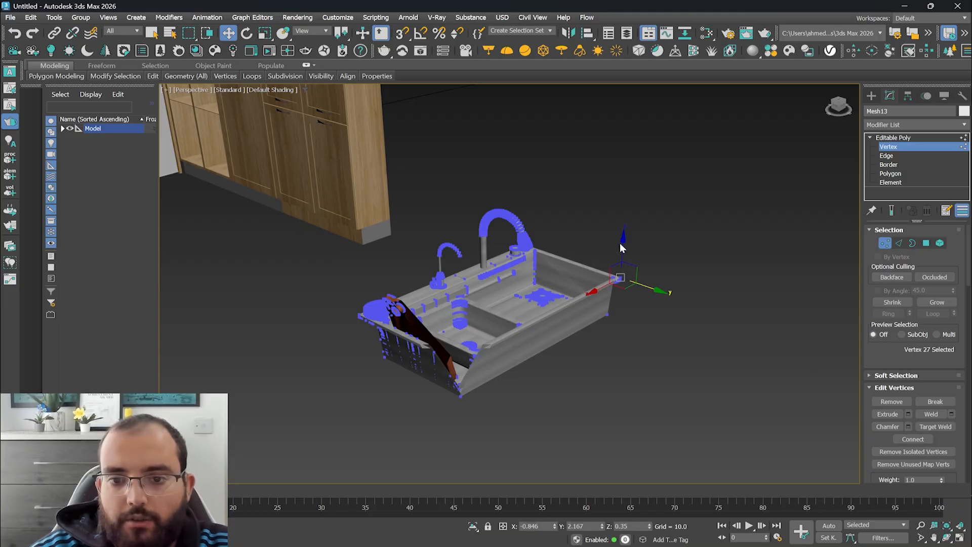
pyautogui.moveTo(622, 236); pyautogui.dragTo(627, 181)
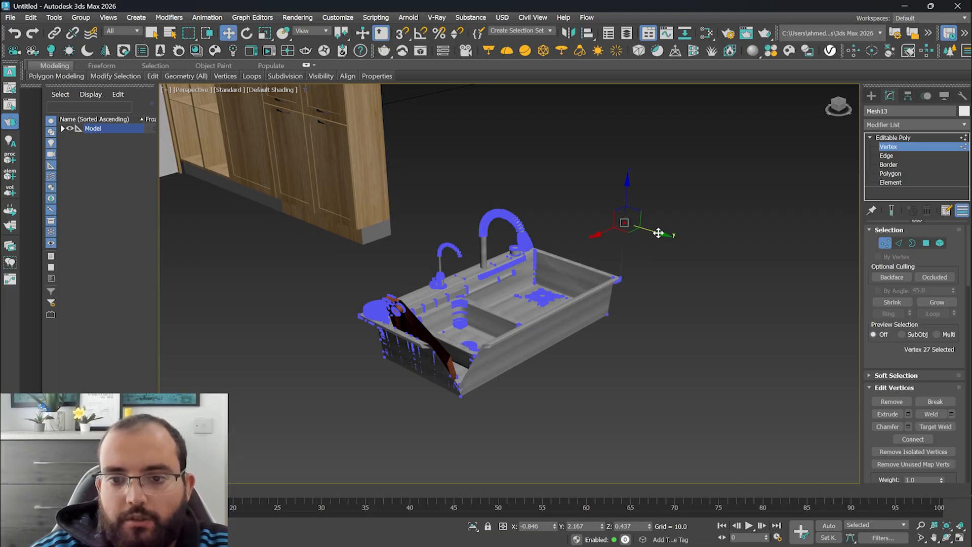
# Raise a vertex on the large faucet's bend to Z about 0.486 and pull one on its arch along Y to about 1.917
pyautogui.click(520, 225)
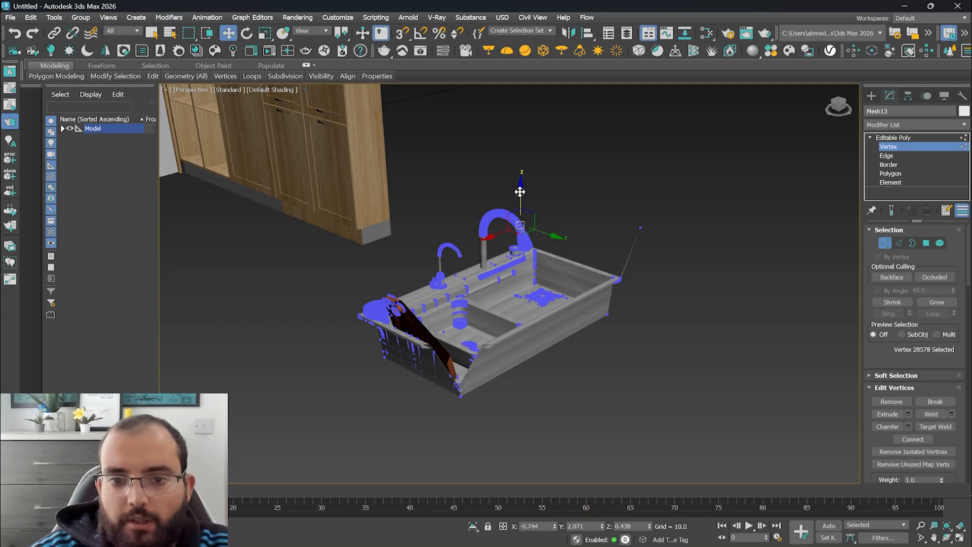
pyautogui.moveTo(520, 191); pyautogui.dragTo(517, 165)
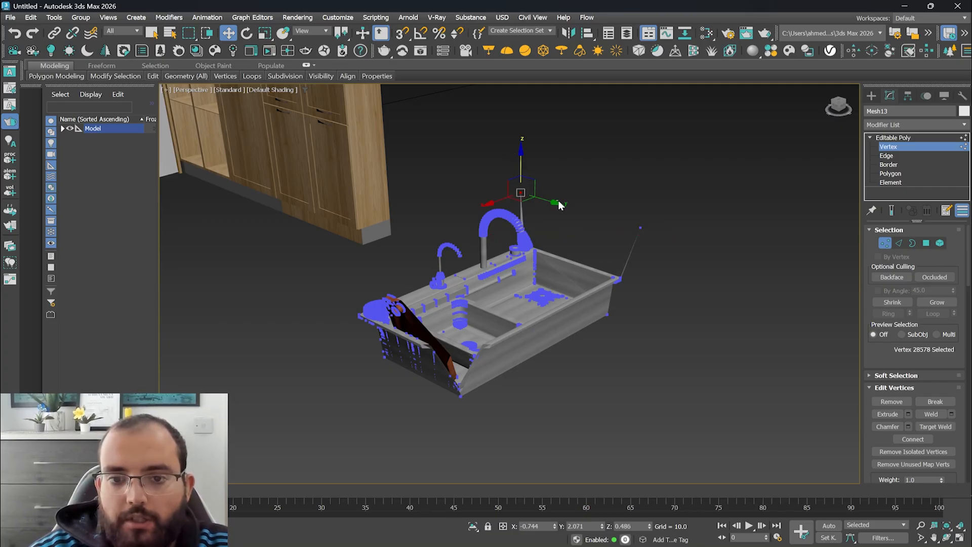
pyautogui.click(498, 214)
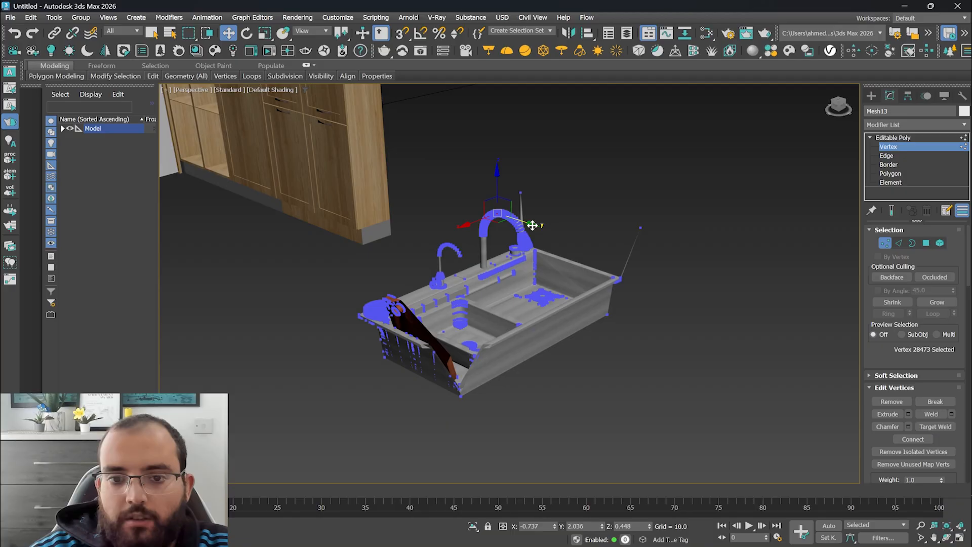
pyautogui.moveTo(531, 225); pyautogui.dragTo(472, 208)
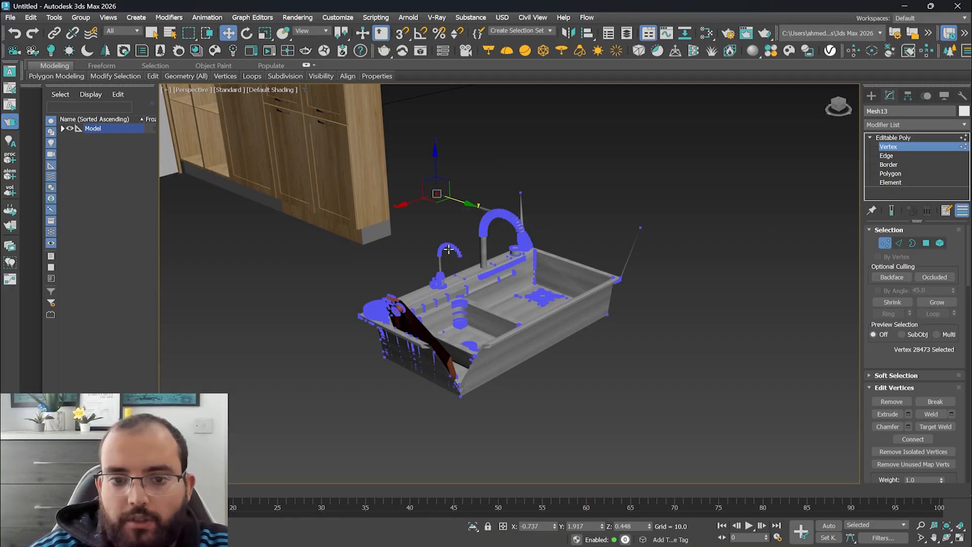
# Undo the vertex moves on the large faucet and the sink rim's outer corner
pyautogui.hotkey('ctrl', 'z')
pyautogui.hotkey('ctrl', 'z')
pyautogui.hotkey('ctrl', 'z')
pyautogui.hotkey('ctrl', 'z')
pyautogui.hotkey('ctrl', 'z')
pyautogui.hotkey('ctrl', 'z')
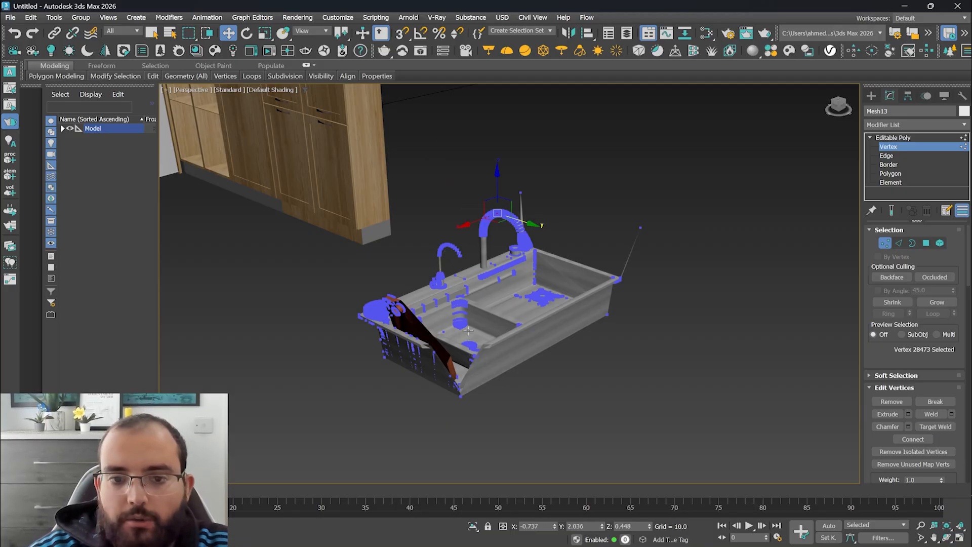
pyautogui.hotkey('ctrl', 'z')
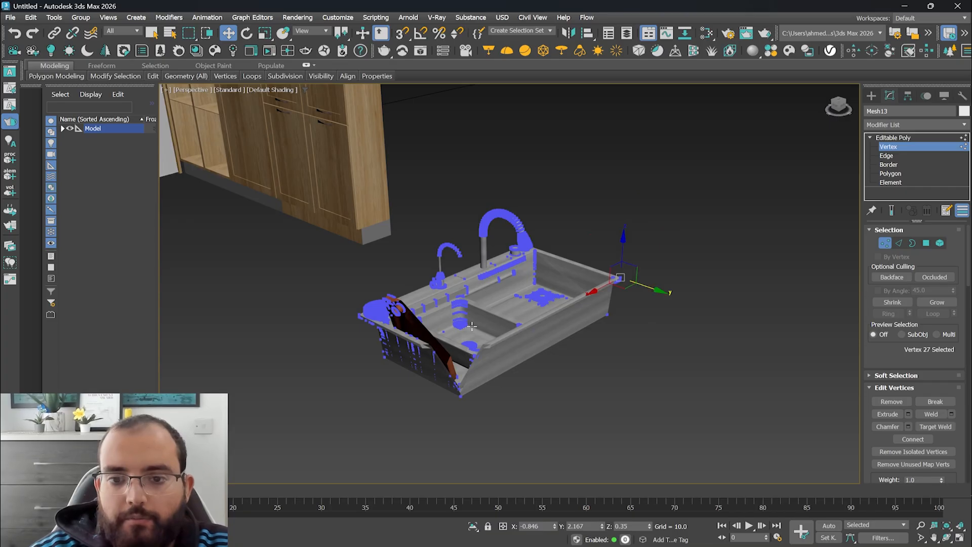
# At Edge level, pull an edge on the large faucet's arch up to Z about 0.534 and along Y to about 2.126
pyautogui.click(886, 157)
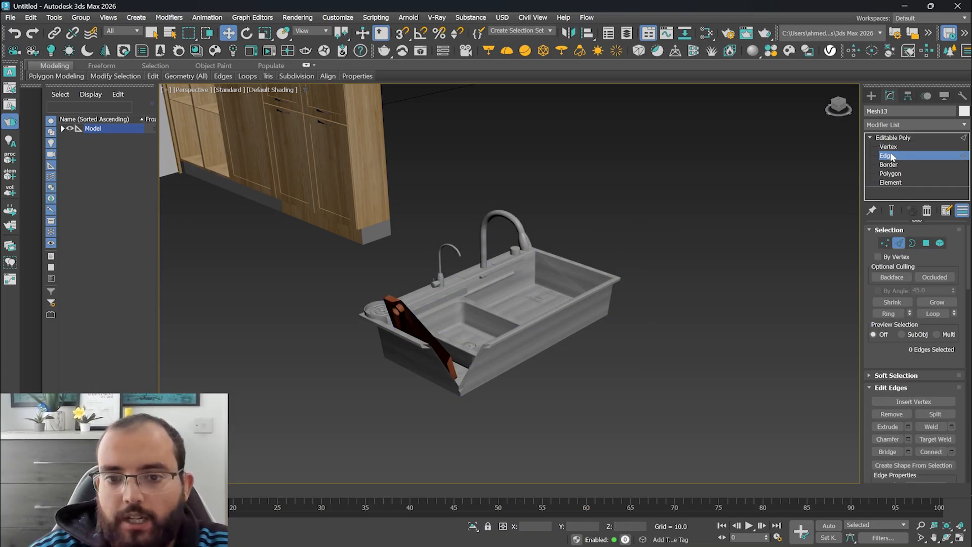
pyautogui.click(581, 302)
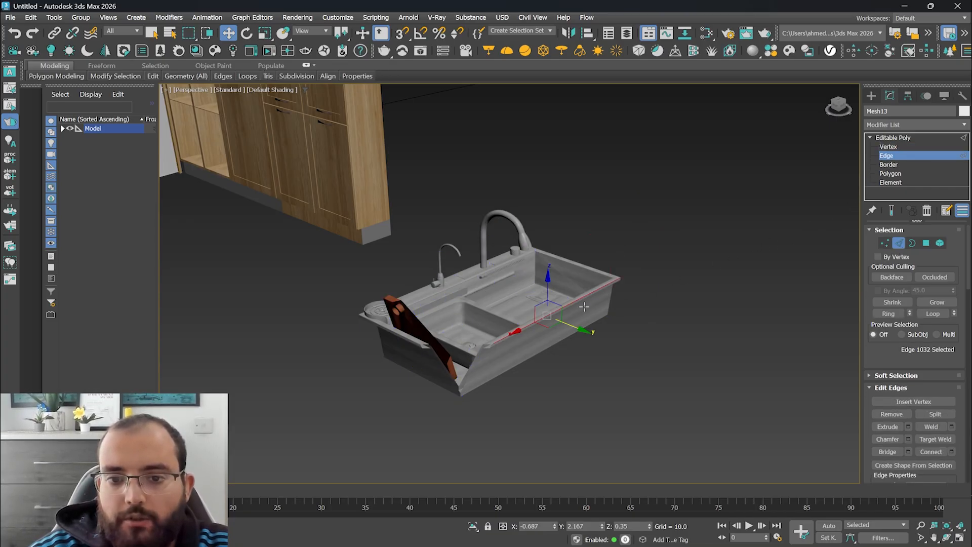
pyautogui.click(515, 221)
pyautogui.moveTo(516, 184); pyautogui.dragTo(518, 130)
pyautogui.moveTo(550, 168); pyautogui.dragTo(587, 184)
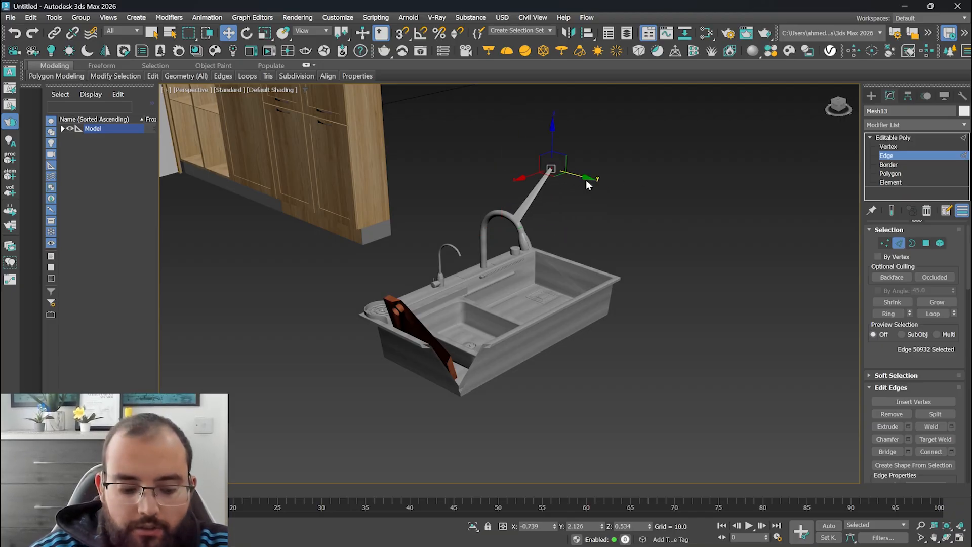
# Select the long edge of the spike rising from the faucet and extrude it along Y to about 1.888
pyautogui.click(554, 133)
pyautogui.click(547, 172)
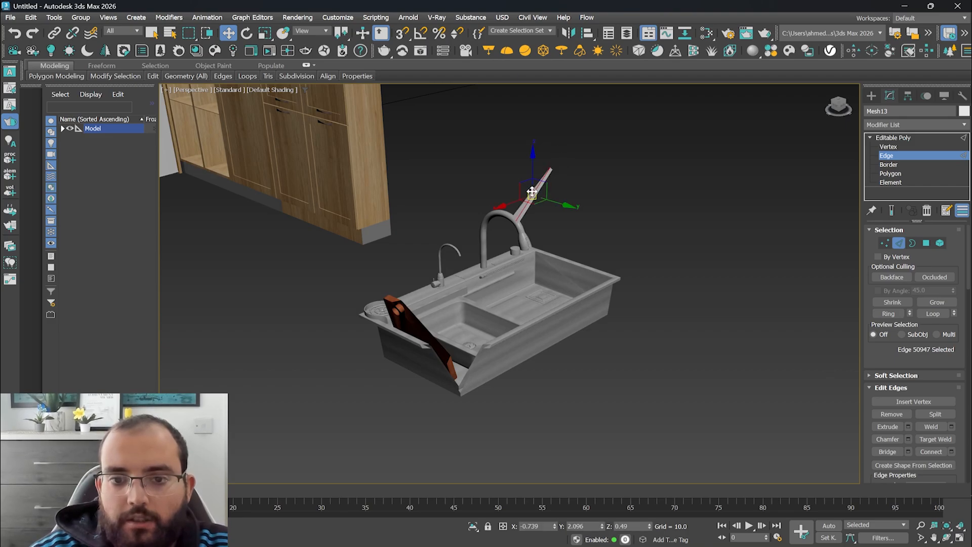
pyautogui.click(532, 154)
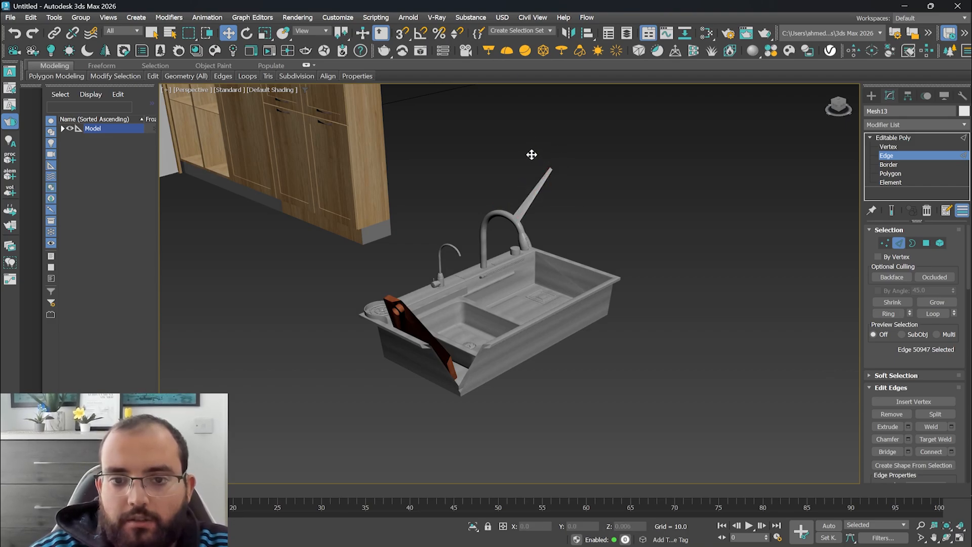
pyautogui.click(539, 187)
pyautogui.keyDown('shift'); pyautogui.moveTo(566, 205); pyautogui.dragTo(458, 208); pyautogui.keyUp('shift')
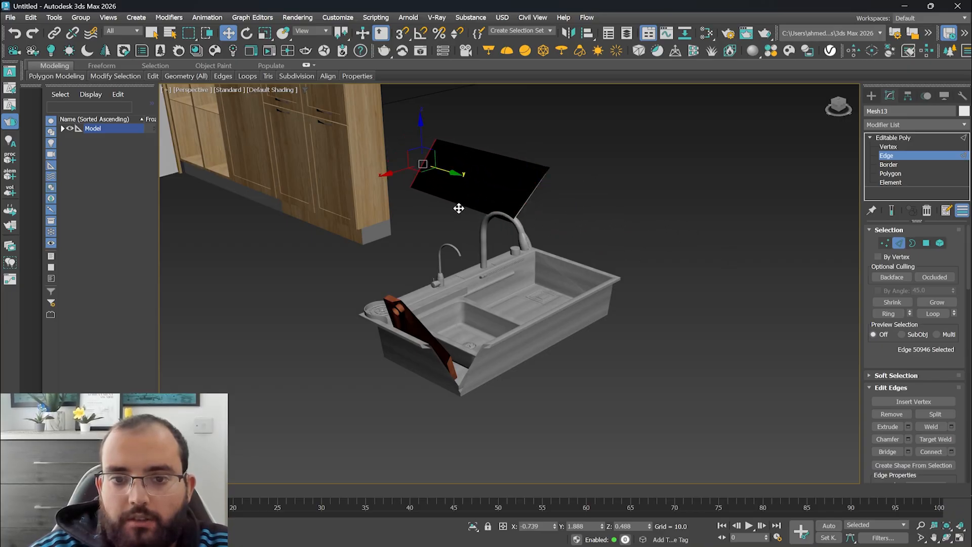
# Undo the edge extrusion and the edge moves on the large faucet
pyautogui.hotkey('ctrl', 'z')
pyautogui.hotkey('ctrl', 'z')
pyautogui.hotkey('ctrl', 'z')
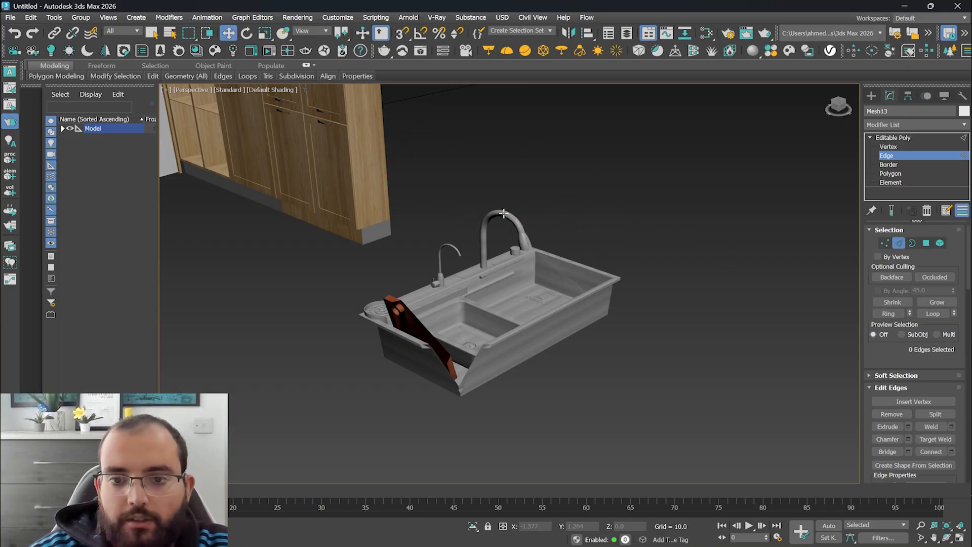
# At Border level, extrude the open border inside the sink's large basin up to Z about 0.471, and undo it
pyautogui.click(888, 165)
pyautogui.click(539, 287)
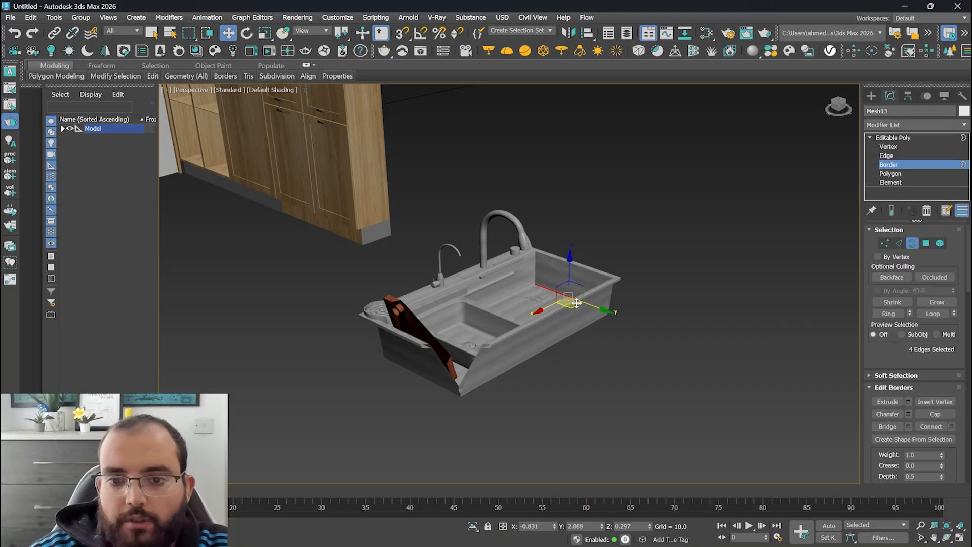
pyautogui.keyDown('shift'); pyautogui.moveTo(569, 257); pyautogui.dragTo(574, 153); pyautogui.keyUp('shift')
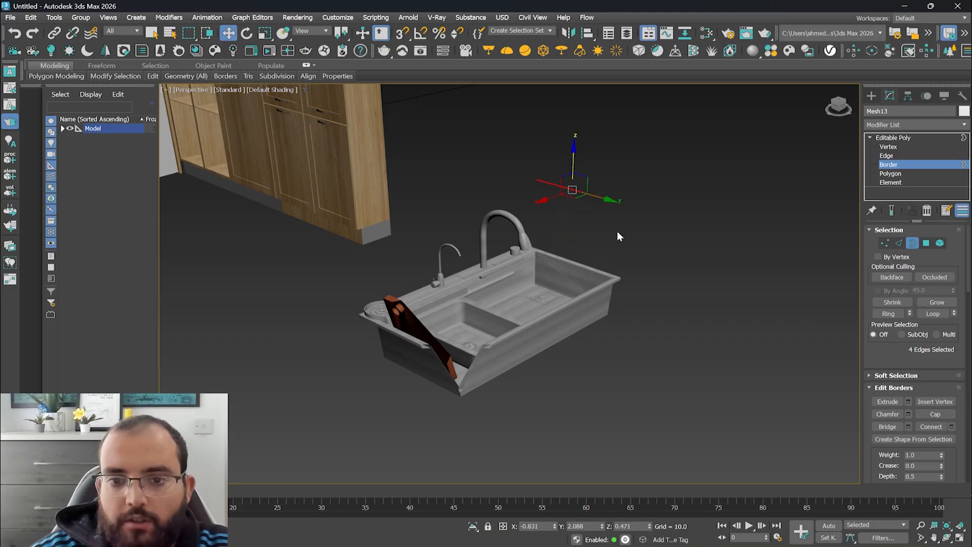
pyautogui.hotkey('ctrl', 'z')
# At Polygon level, select individual polygons on the sink's basin divider and the large faucet
pyautogui.click(889, 173)
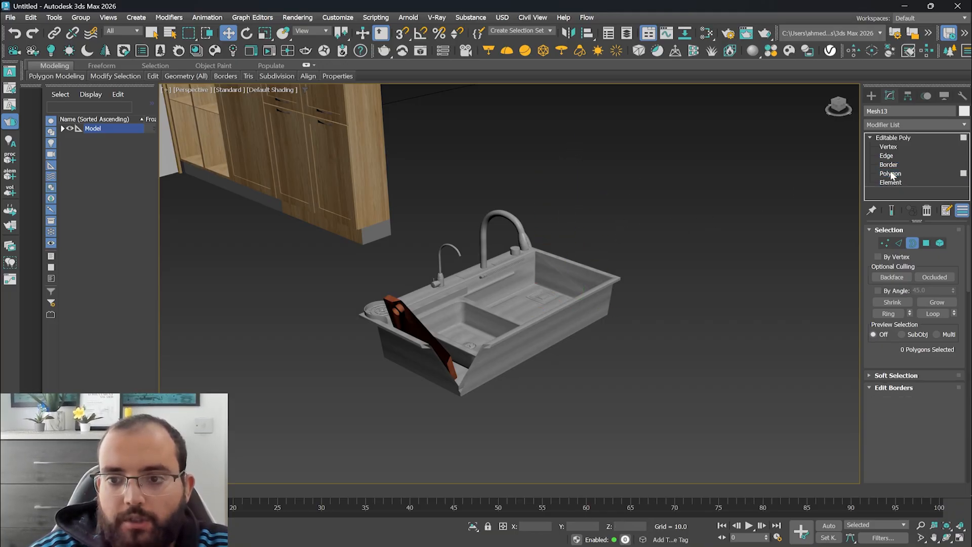
pyautogui.click(532, 303)
pyautogui.click(476, 316)
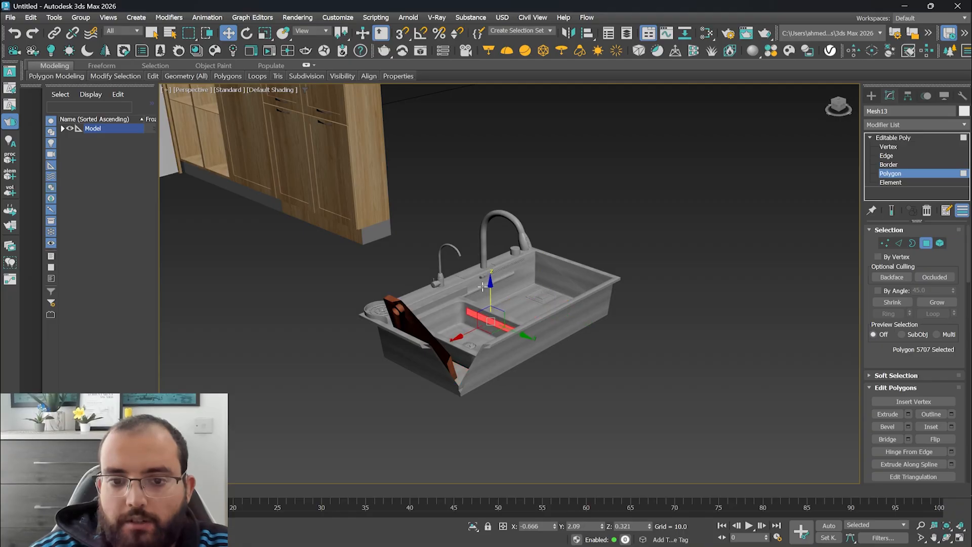
pyautogui.click(493, 214)
pyautogui.click(523, 242)
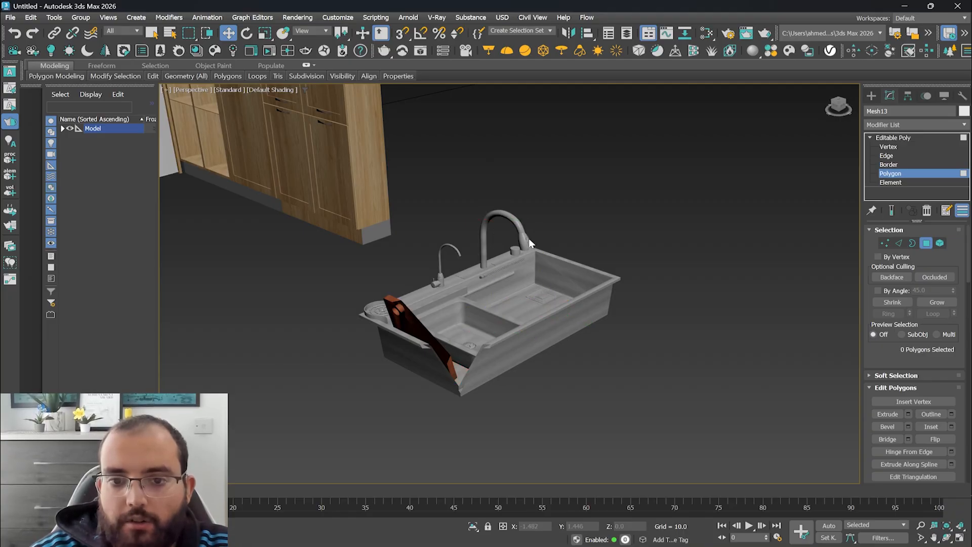
# Select individual polygons on the cutting board and the sink's outer walls one after another
pyautogui.scroll(-3, 521, 238)
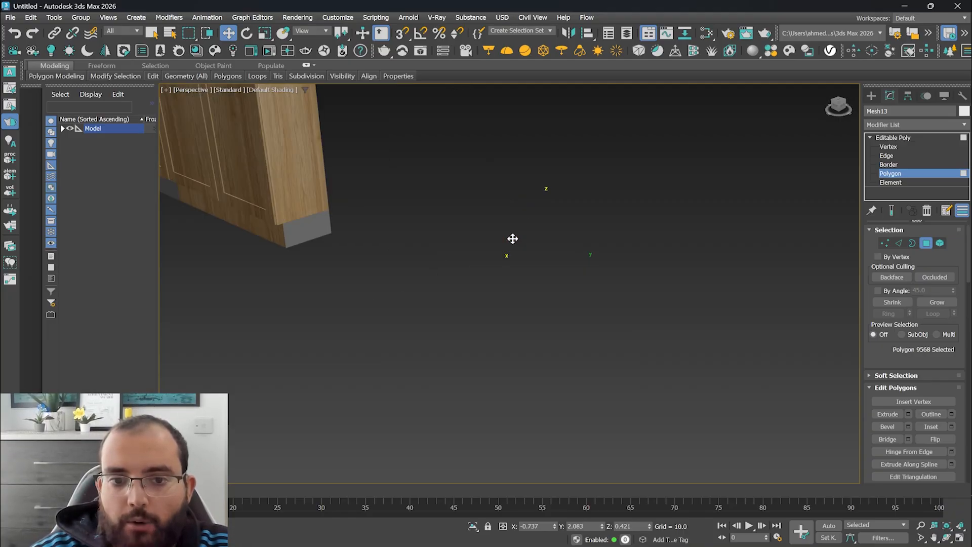
pyautogui.scroll(2, 518, 237)
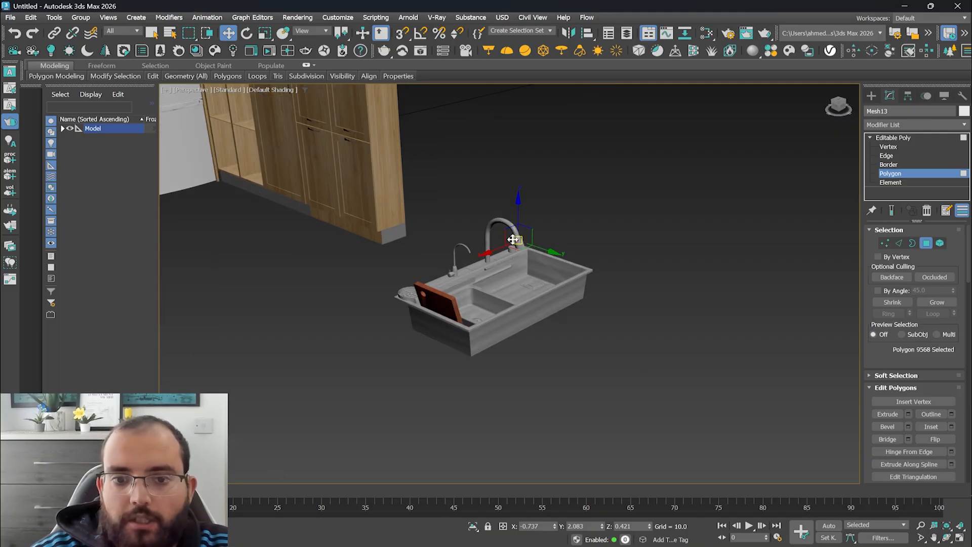
pyautogui.moveTo(513, 239)
pyautogui.keyDown('alt'); pyautogui.mouseDown(button='middle')
pyautogui.moveTo(518, 228)
pyautogui.moveTo(516, 237)
pyautogui.mouseUp(button='middle'); pyautogui.keyUp('alt')
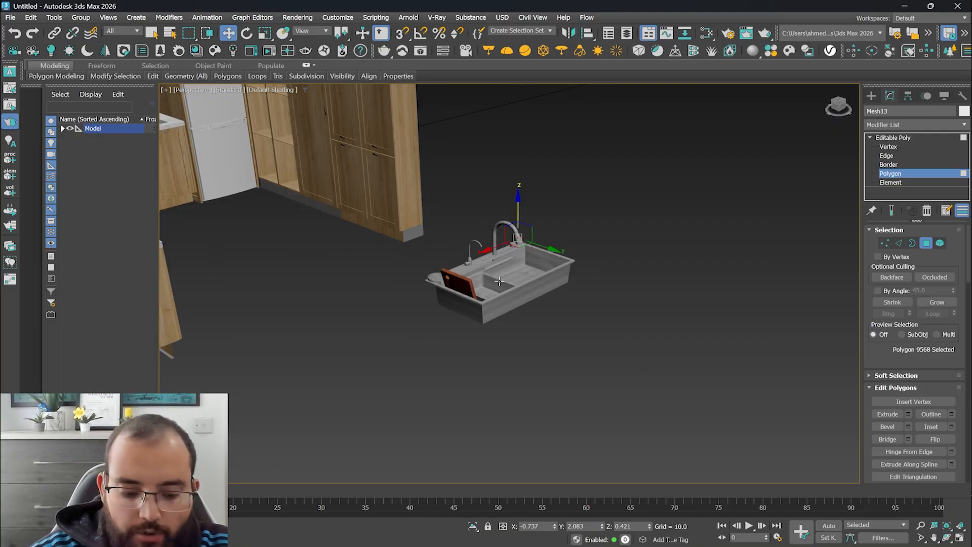
pyautogui.keyDown('alt'); pyautogui.moveTo(499, 281); pyautogui.dragTo(501, 254, button='middle'); pyautogui.keyUp('alt')
pyautogui.scroll(3, 491, 258)
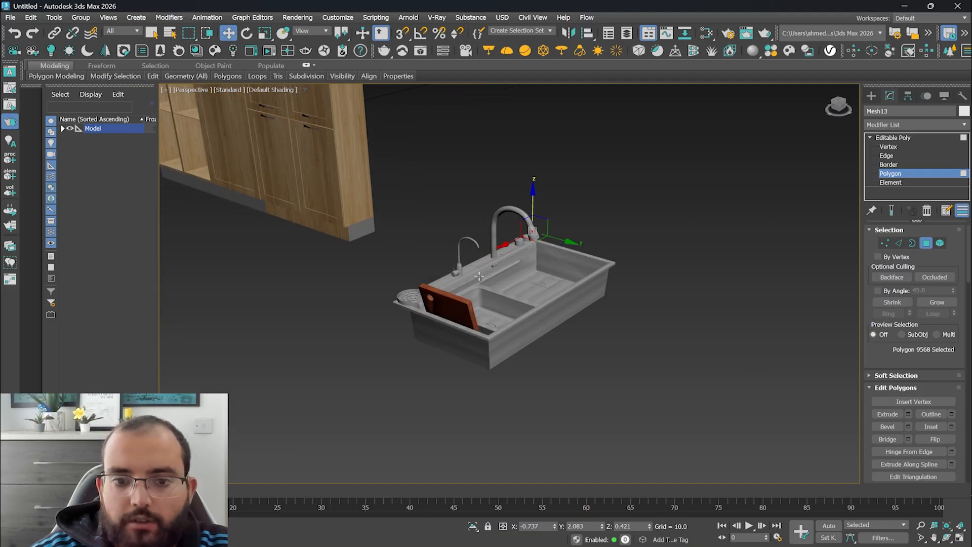
pyautogui.click(458, 304)
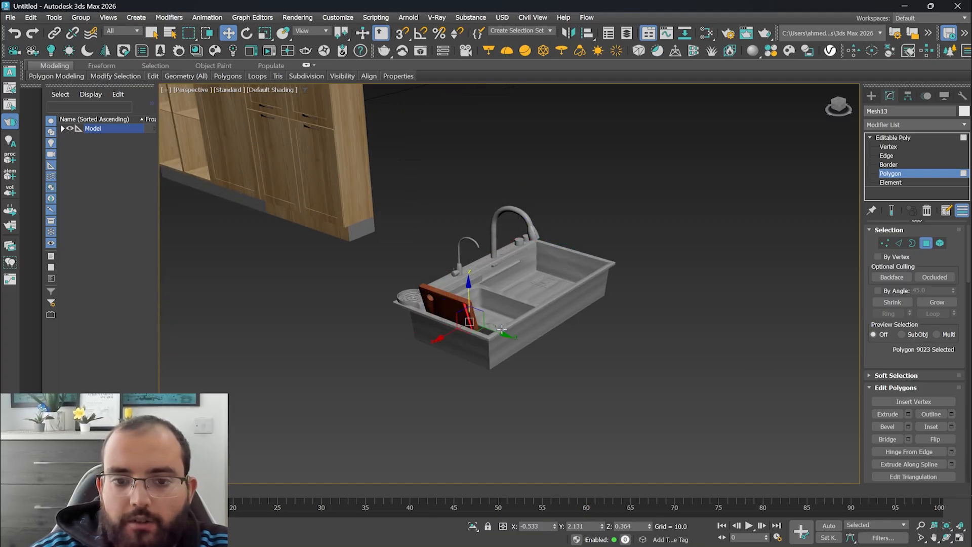
pyautogui.click(527, 326)
pyautogui.click(477, 338)
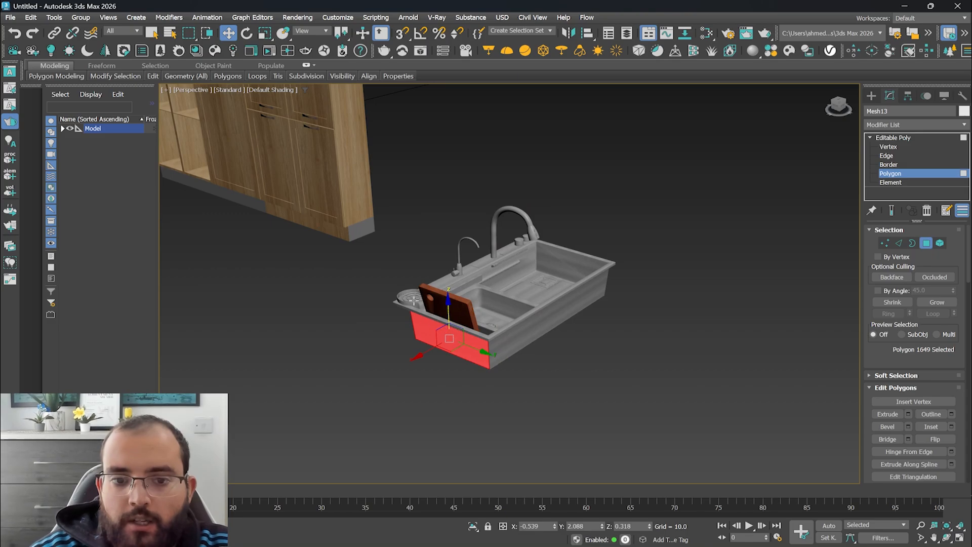
pyautogui.click(469, 305)
pyautogui.click(458, 302)
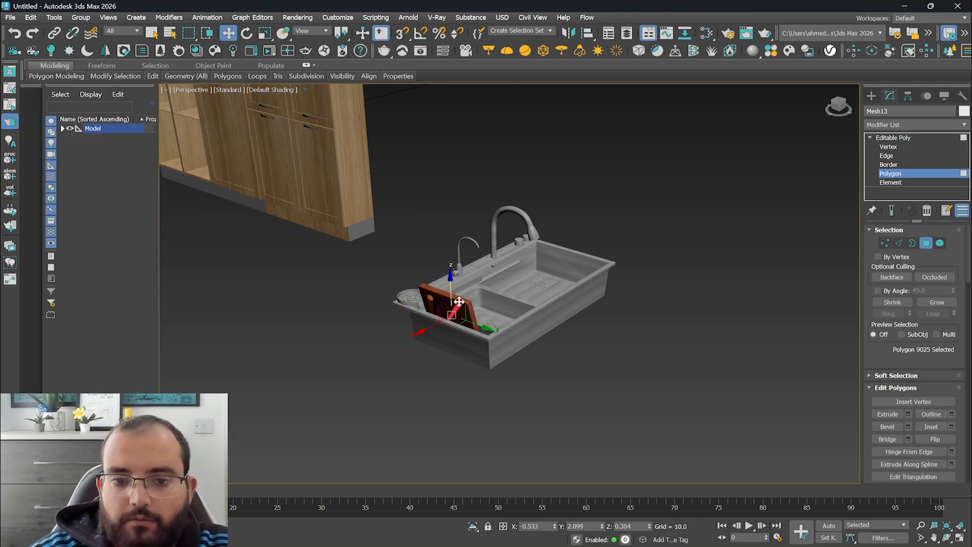
# Switch to Element level and select the large faucet's whole curved pipe
pyautogui.click(890, 182)
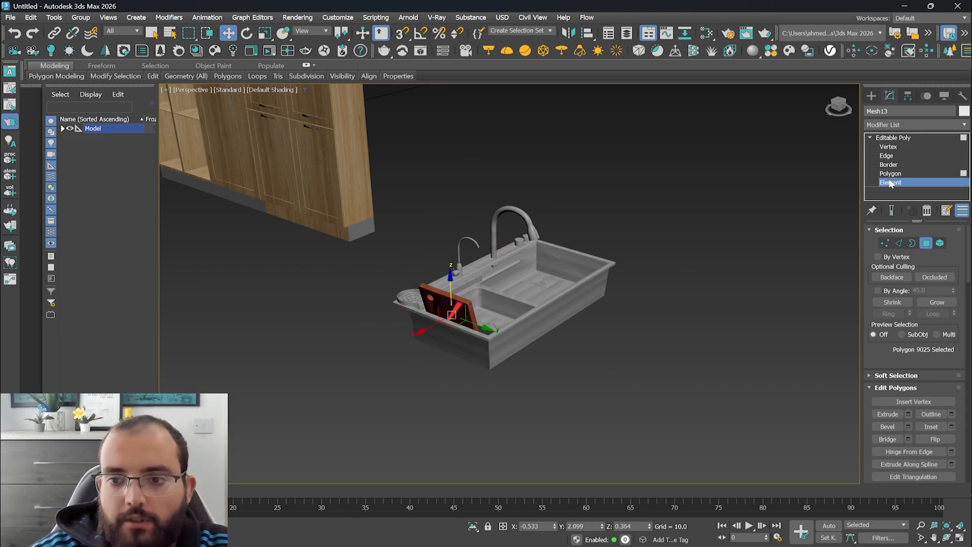
pyautogui.click(553, 284)
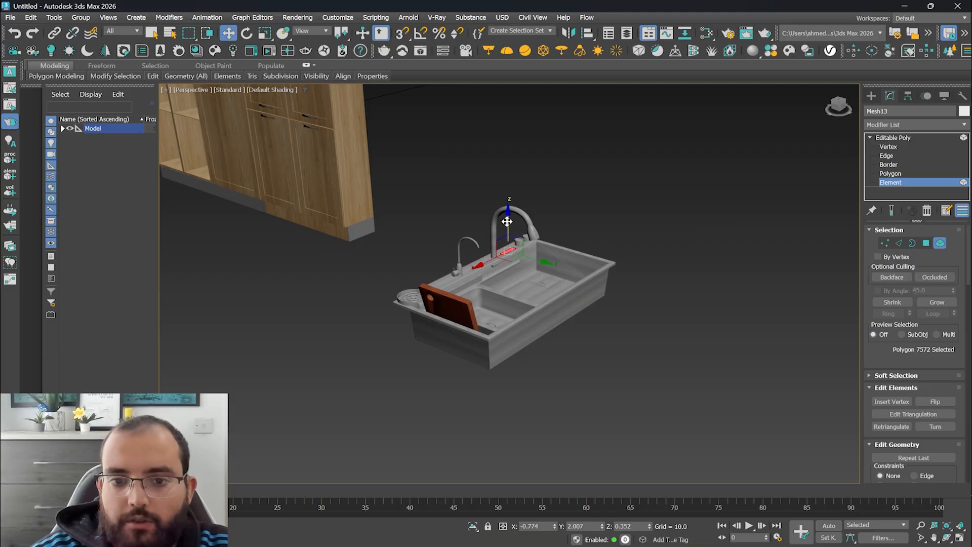
pyautogui.click(521, 212)
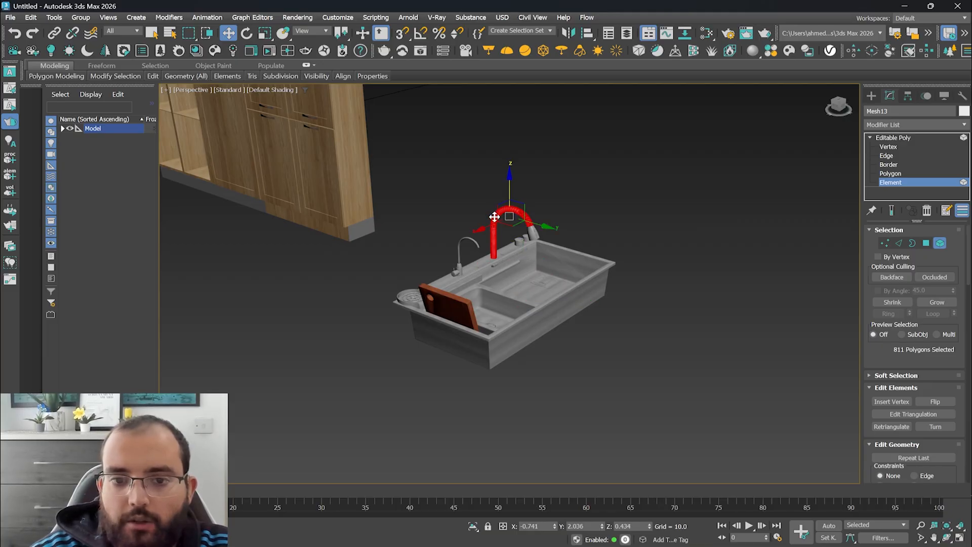
# Return to Polygon level and select single polygons along the large faucet's arch
pyautogui.click(890, 174)
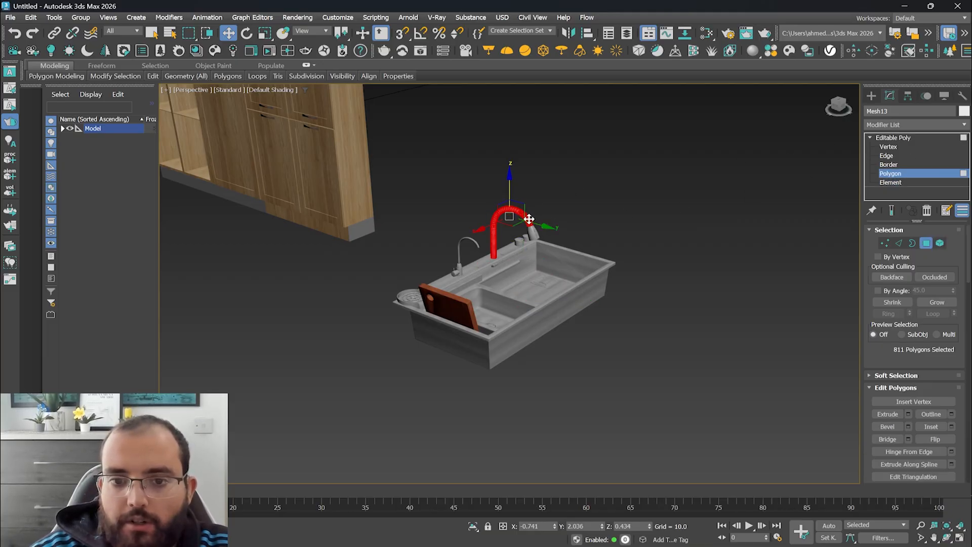
pyautogui.click(569, 205)
pyautogui.click(506, 211)
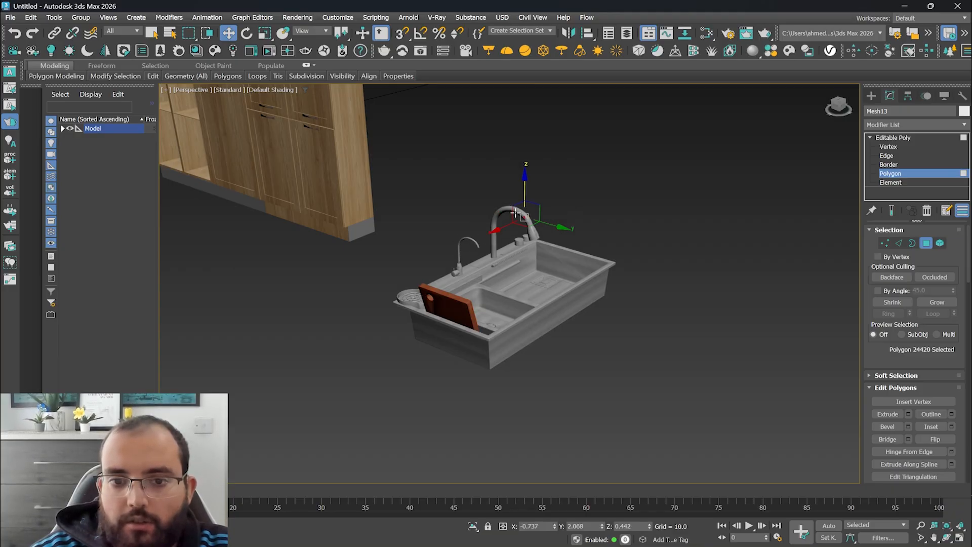
pyautogui.click(503, 209)
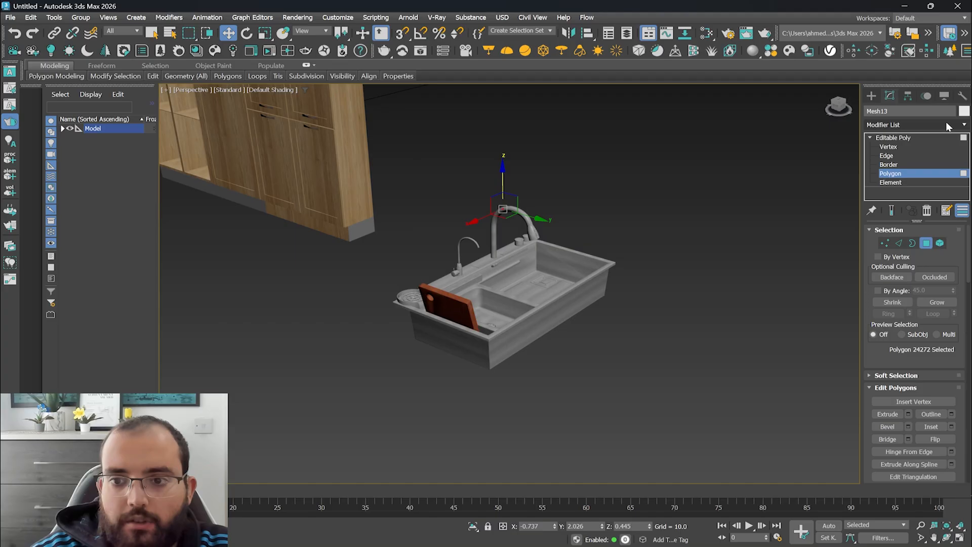
# At Element level, select the large faucet's curved pipe, raise it to Z about 0.53 and try moving it along X
pyautogui.click(891, 183)
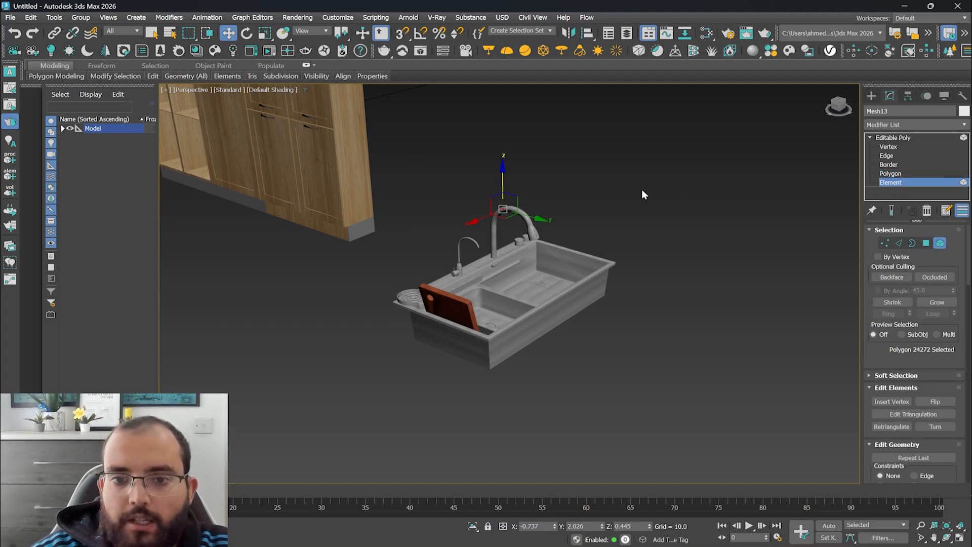
pyautogui.click(494, 231)
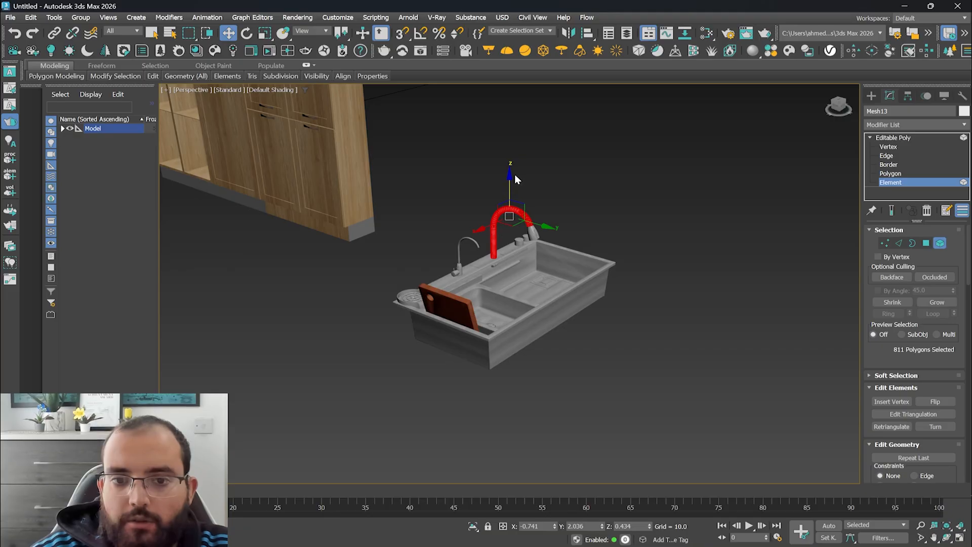
pyautogui.moveTo(508, 174); pyautogui.dragTo(510, 119)
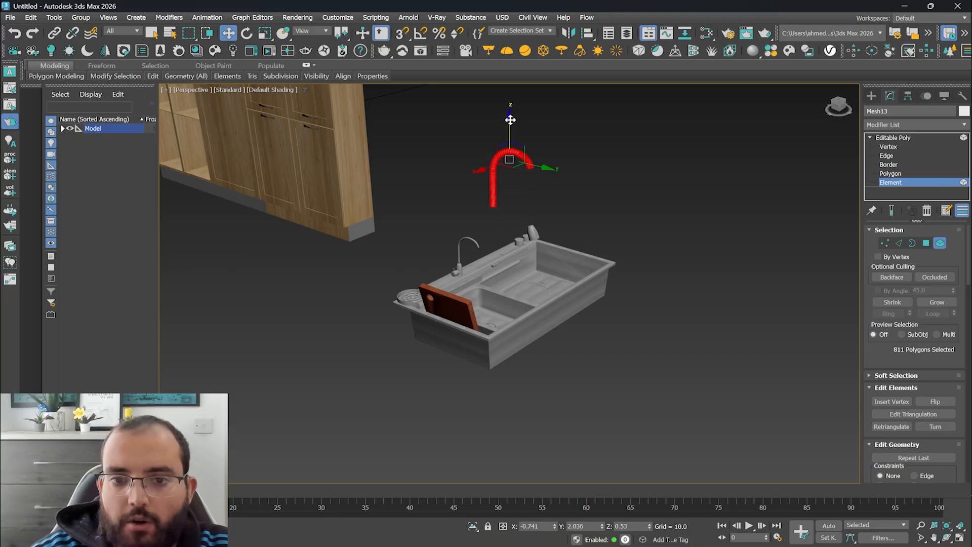
pyautogui.moveTo(479, 170); pyautogui.dragTo(462, 273)
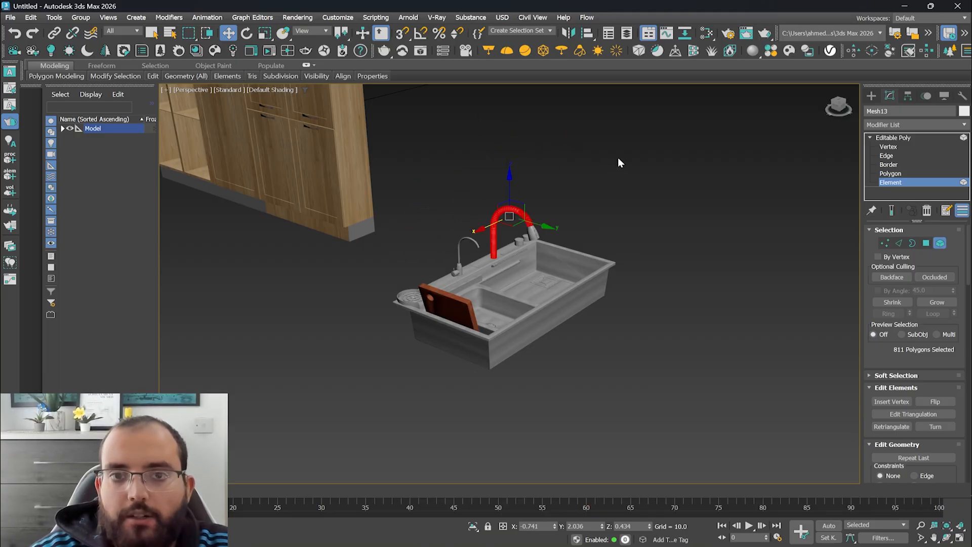